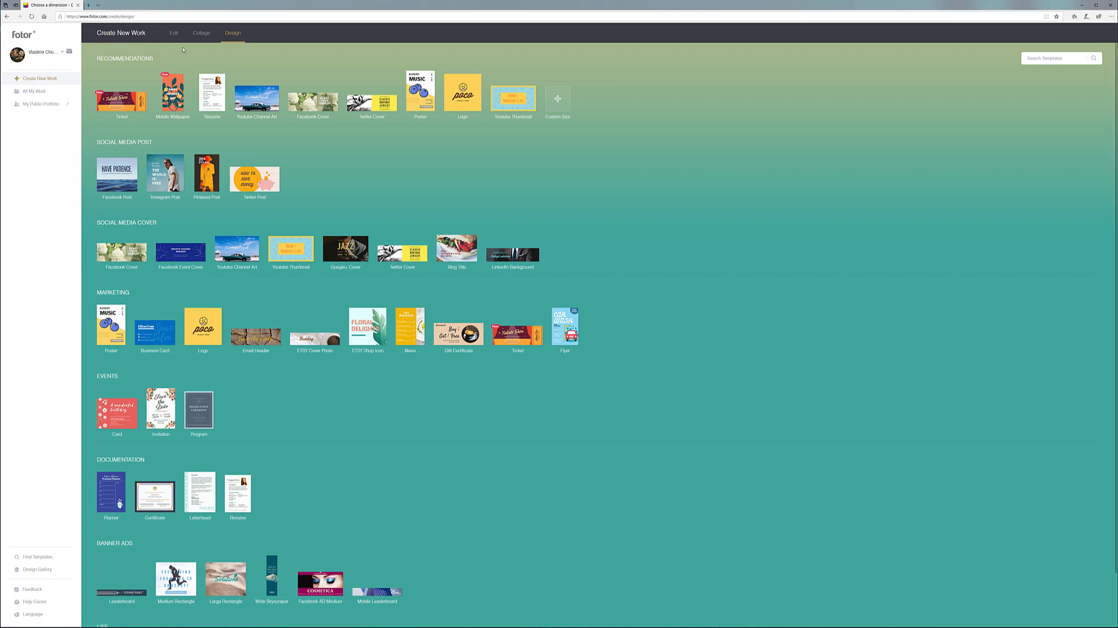
Start a new blank 851 × 315 px Facebook Cover design from Recommendations
{"action": "scroll", "coordinate": [336, 464], "scroll_direction": "down", "scroll_amount": 2}
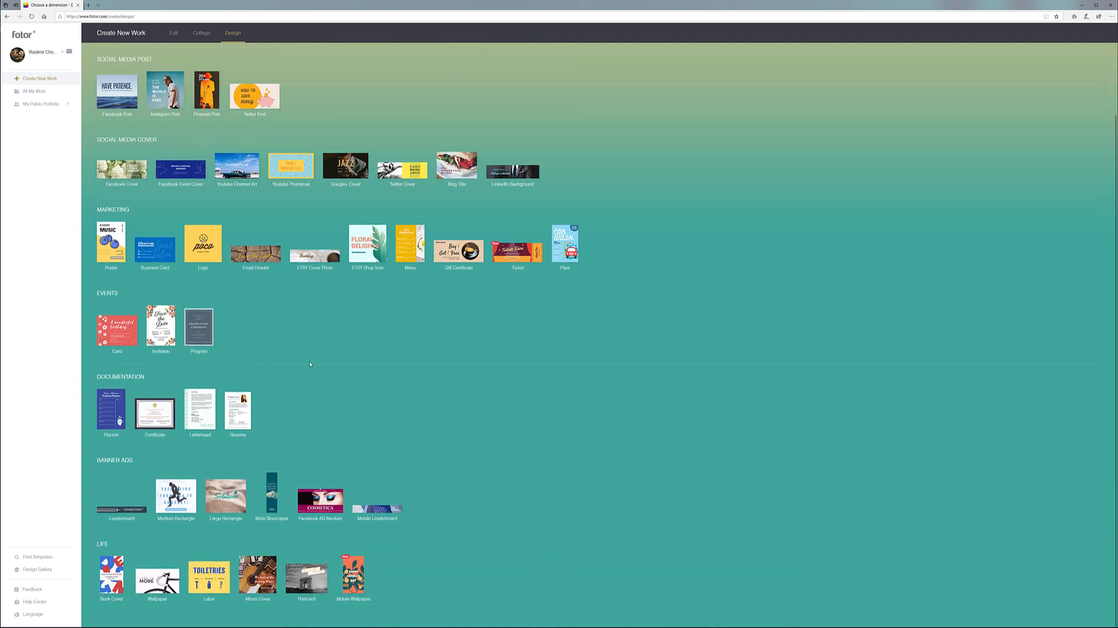
{"action": "scroll", "coordinate": [310, 364], "scroll_direction": "up", "scroll_amount": 2}
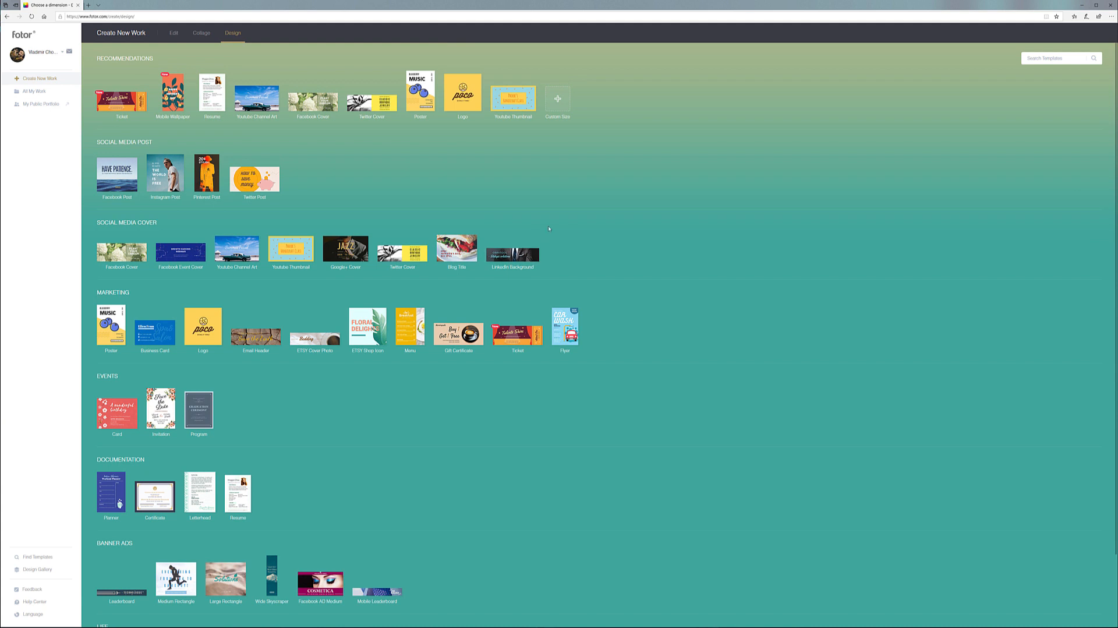
{"action": "left_click", "coordinate": [174, 33]}
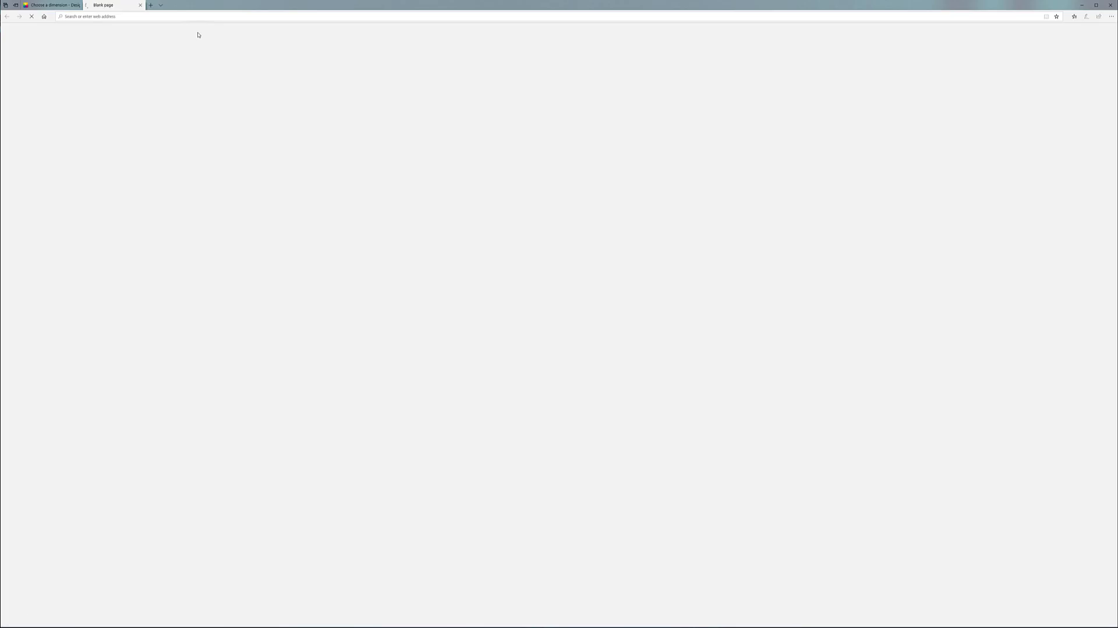
{"action": "left_click", "coordinate": [55, 5]}
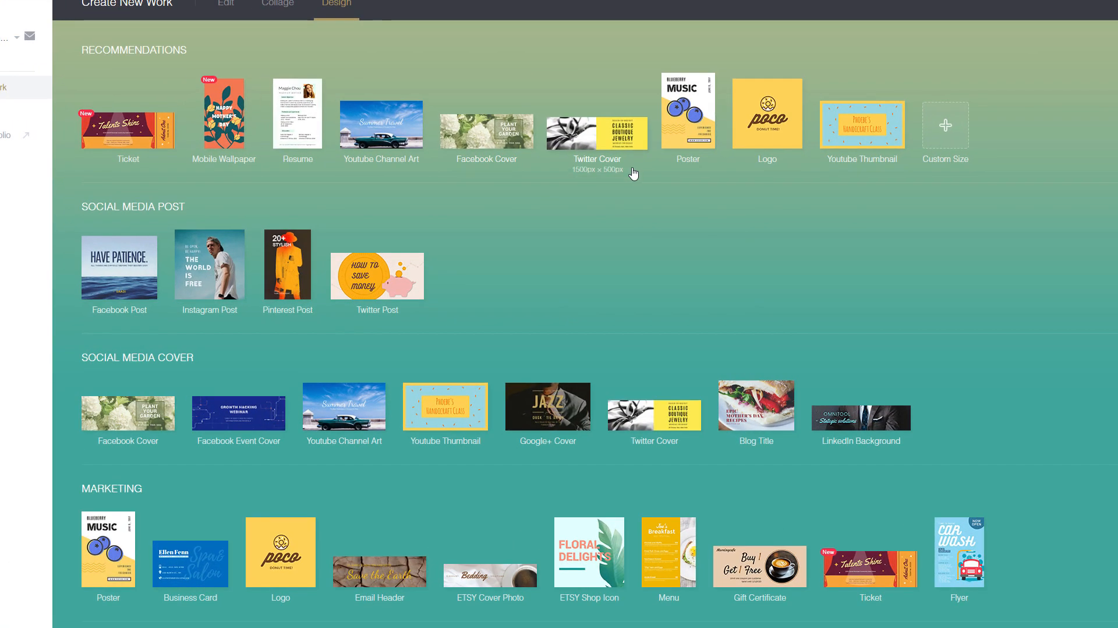
{"action": "left_click", "coordinate": [472, 147]}
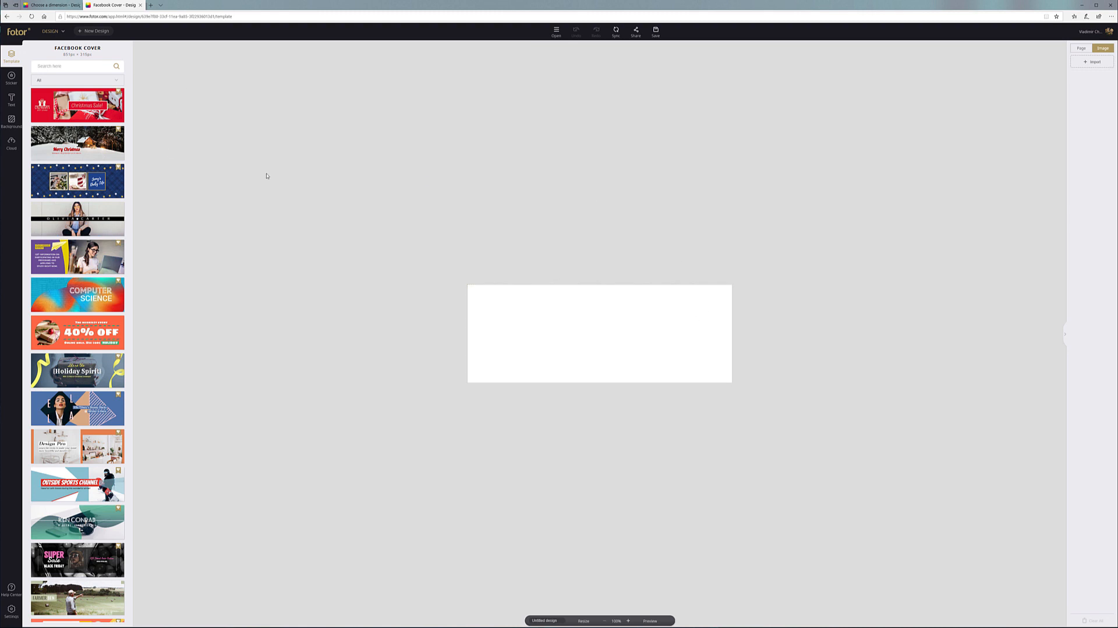
Scroll through the Facebook Cover template library beside the blank canvas
{"action": "scroll", "coordinate": [94, 172], "scroll_direction": "down", "scroll_amount": 20}
{"action": "scroll", "coordinate": [87, 195], "scroll_direction": "down", "scroll_amount": 20}
{"action": "scroll", "coordinate": [88, 195], "scroll_direction": "down", "scroll_amount": 20}
{"action": "scroll", "coordinate": [88, 195], "scroll_direction": "down", "scroll_amount": 5}
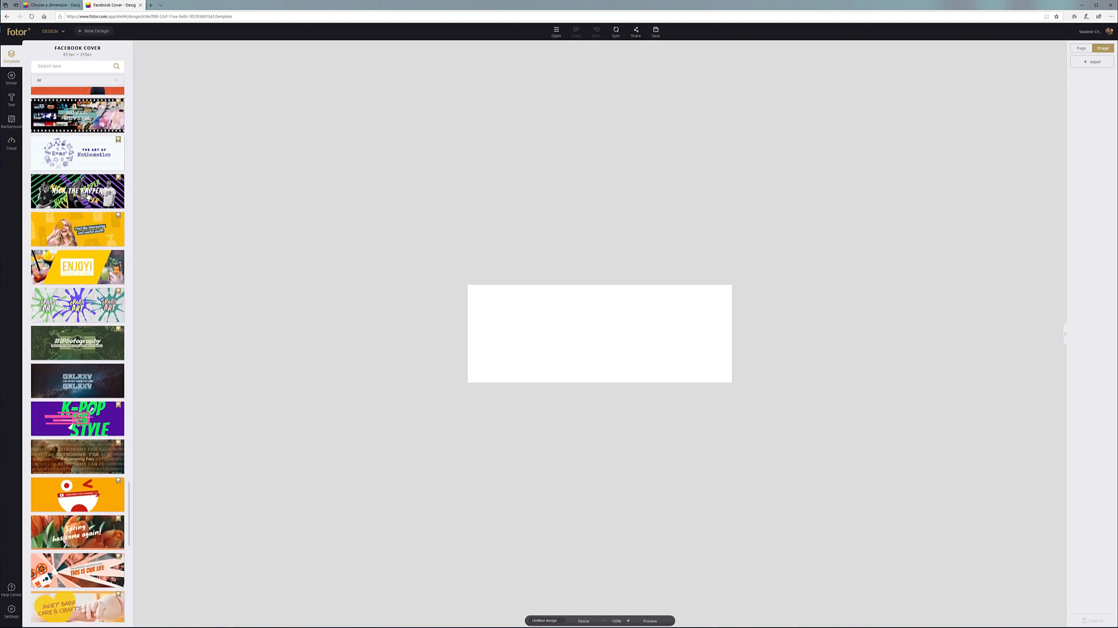
{"action": "scroll", "coordinate": [88, 197], "scroll_direction": "down", "scroll_amount": 20}
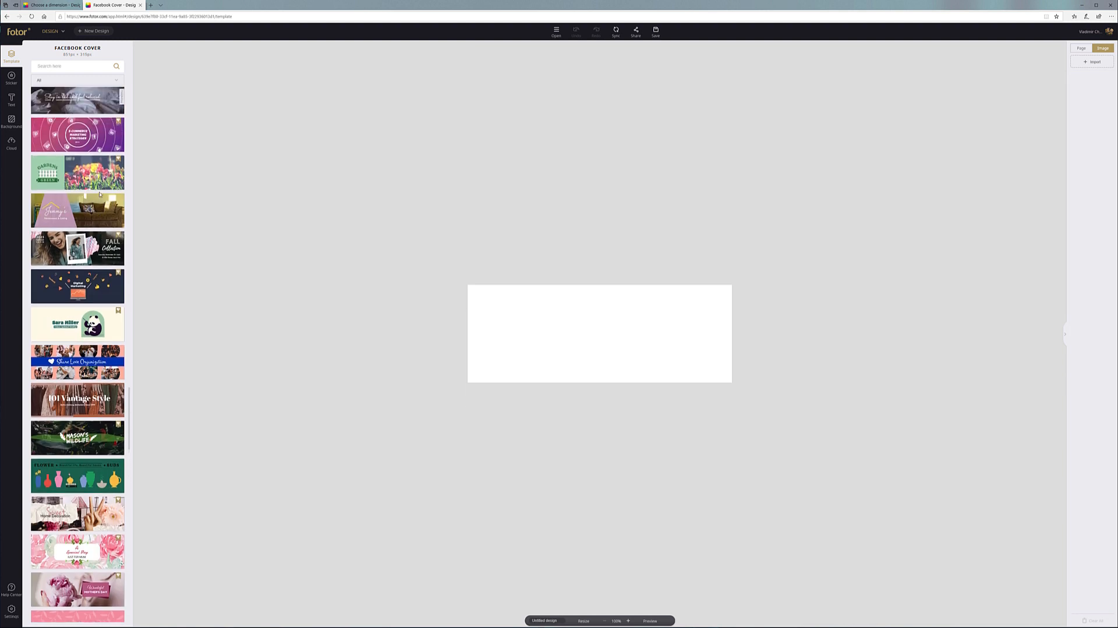
{"action": "scroll", "coordinate": [100, 195], "scroll_direction": "up", "scroll_amount": 15}
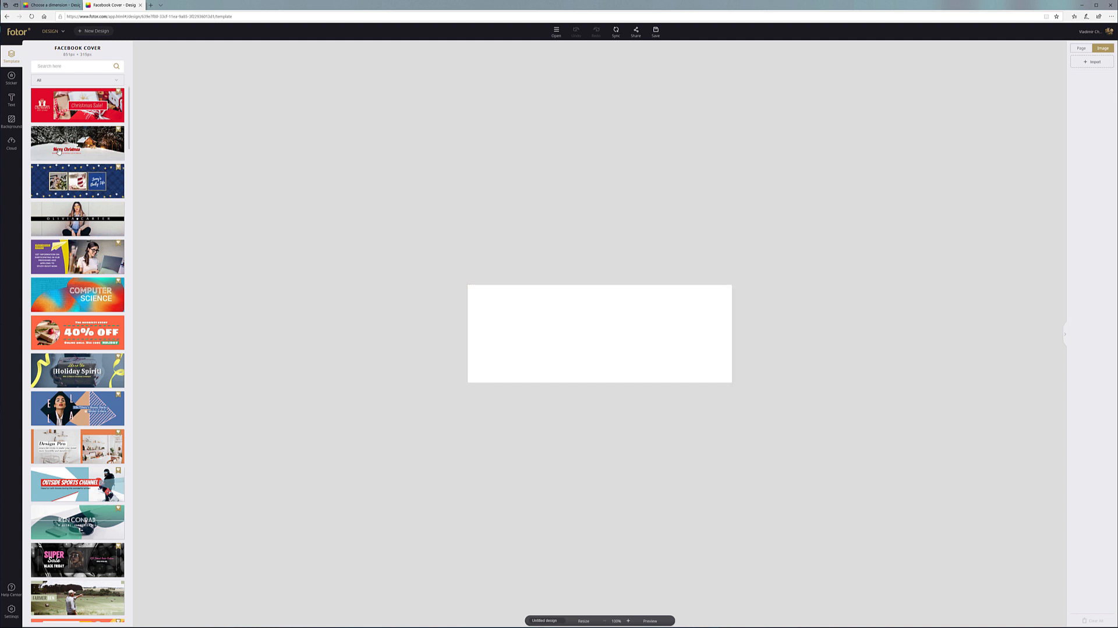
Apply the red glitter image from Background Image as the cover's background
{"action": "left_click", "coordinate": [11, 121]}
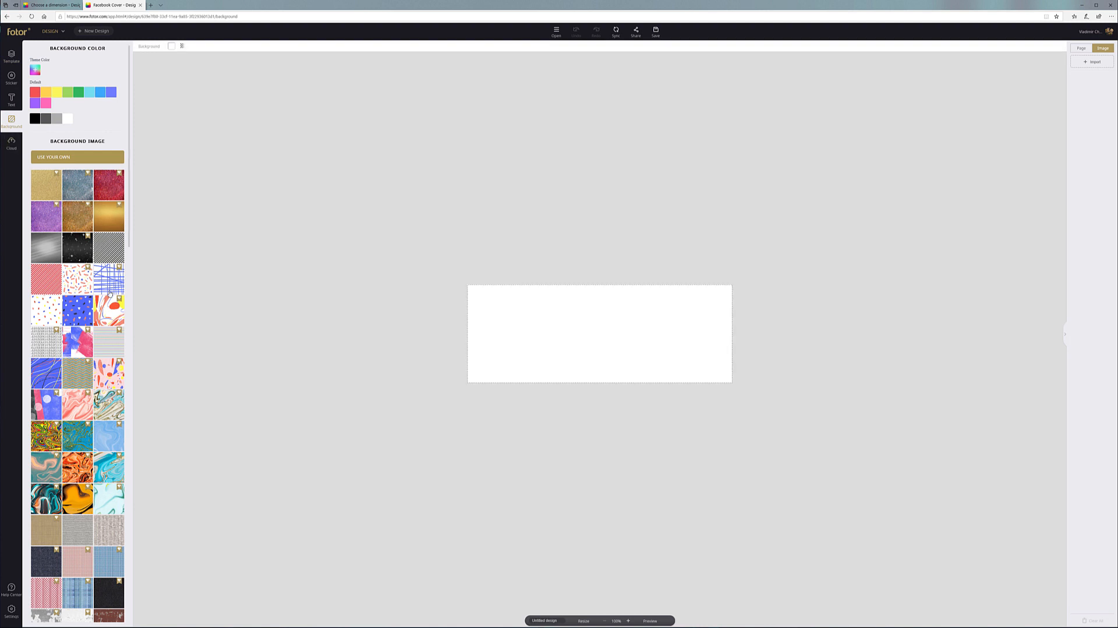
{"action": "scroll", "coordinate": [110, 292], "scroll_direction": "down", "scroll_amount": 7}
{"action": "scroll", "coordinate": [110, 293], "scroll_direction": "down", "scroll_amount": 6}
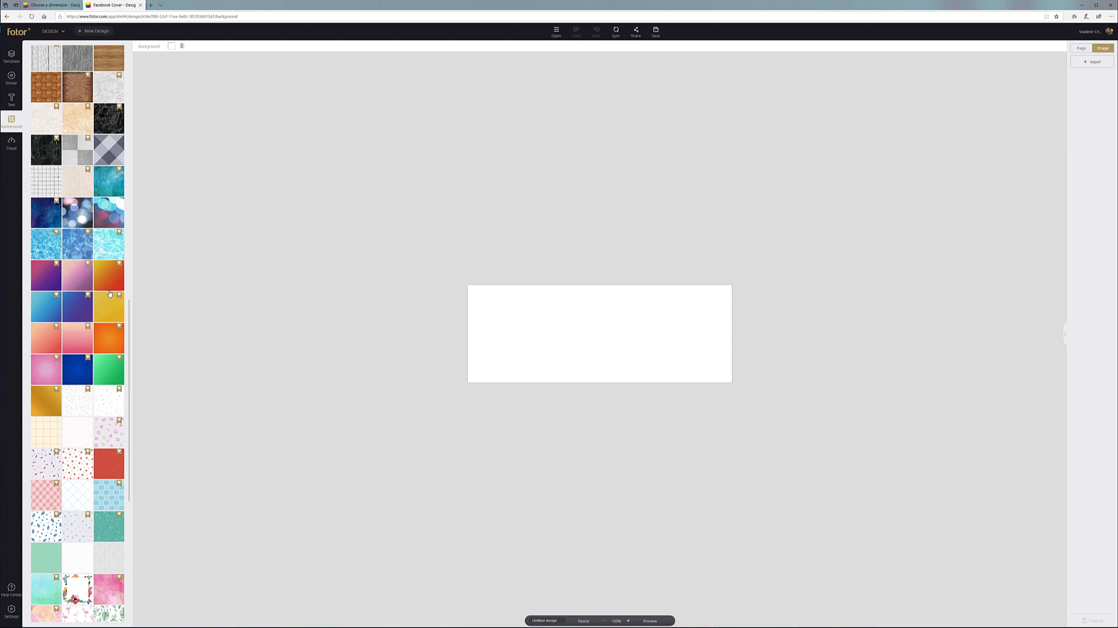
{"action": "scroll", "coordinate": [110, 293], "scroll_direction": "down", "scroll_amount": 5}
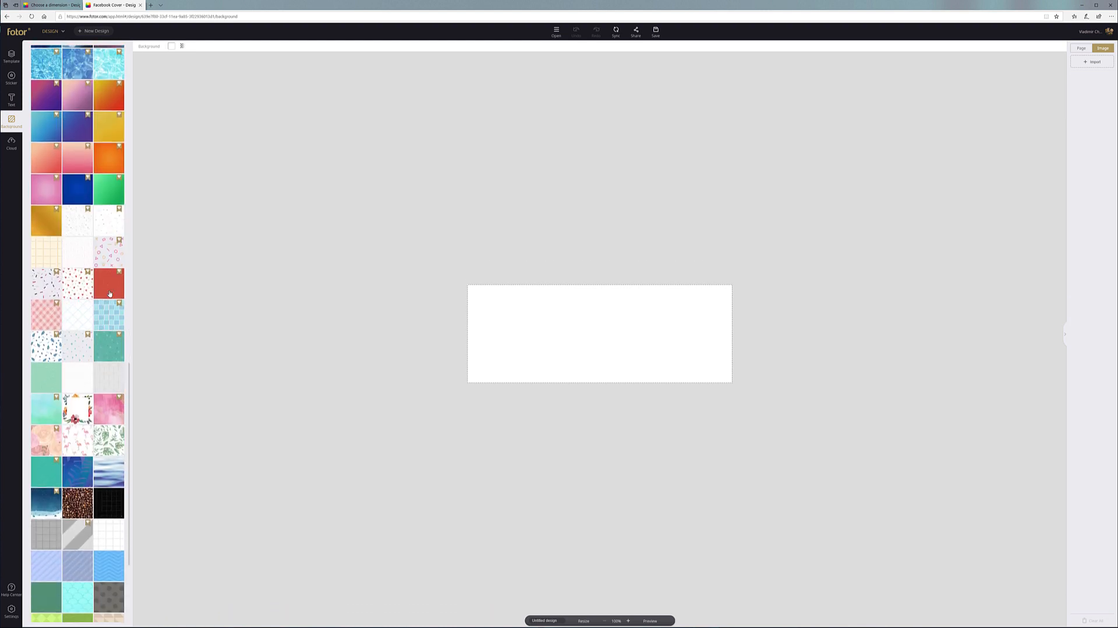
{"action": "scroll", "coordinate": [110, 293], "scroll_direction": "down", "scroll_amount": 2}
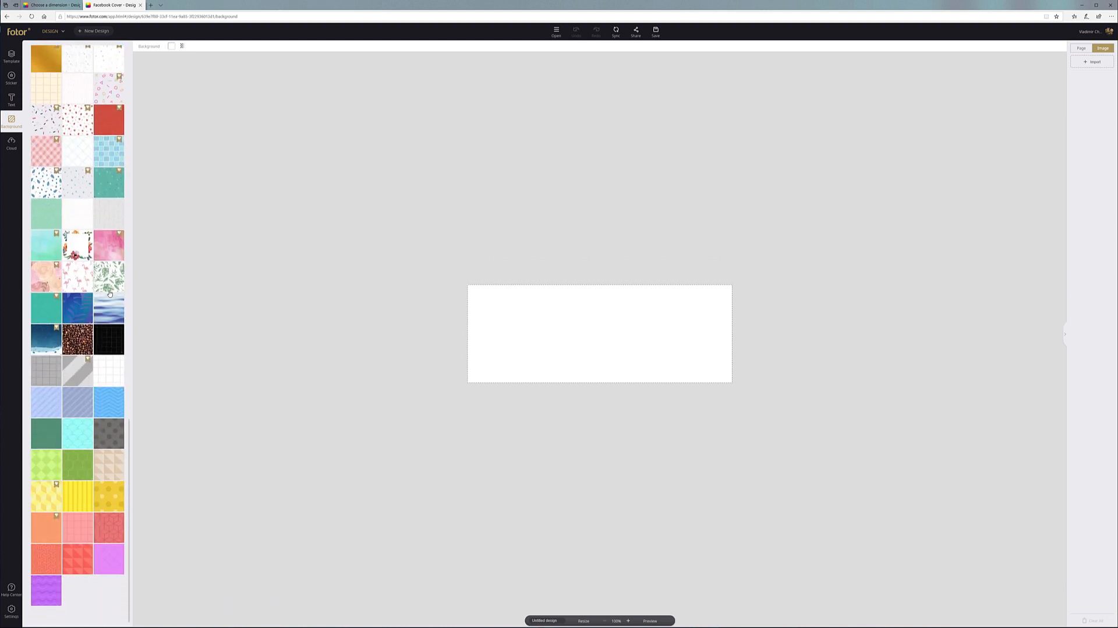
{"action": "scroll", "coordinate": [109, 293], "scroll_direction": "up", "scroll_amount": 20}
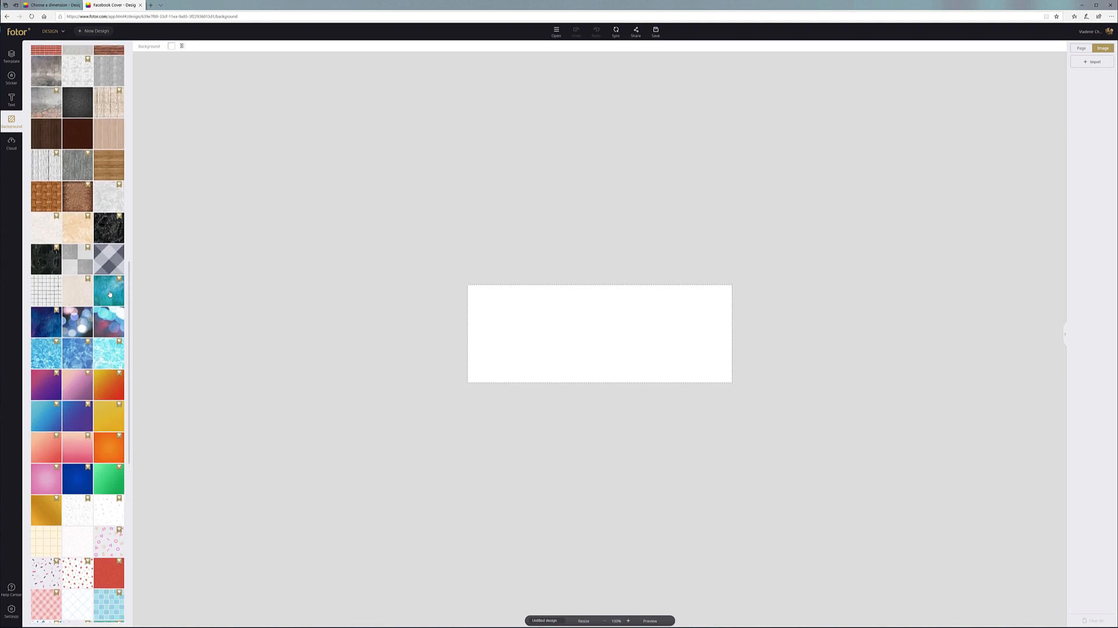
{"action": "scroll", "coordinate": [110, 293], "scroll_direction": "up", "scroll_amount": 2}
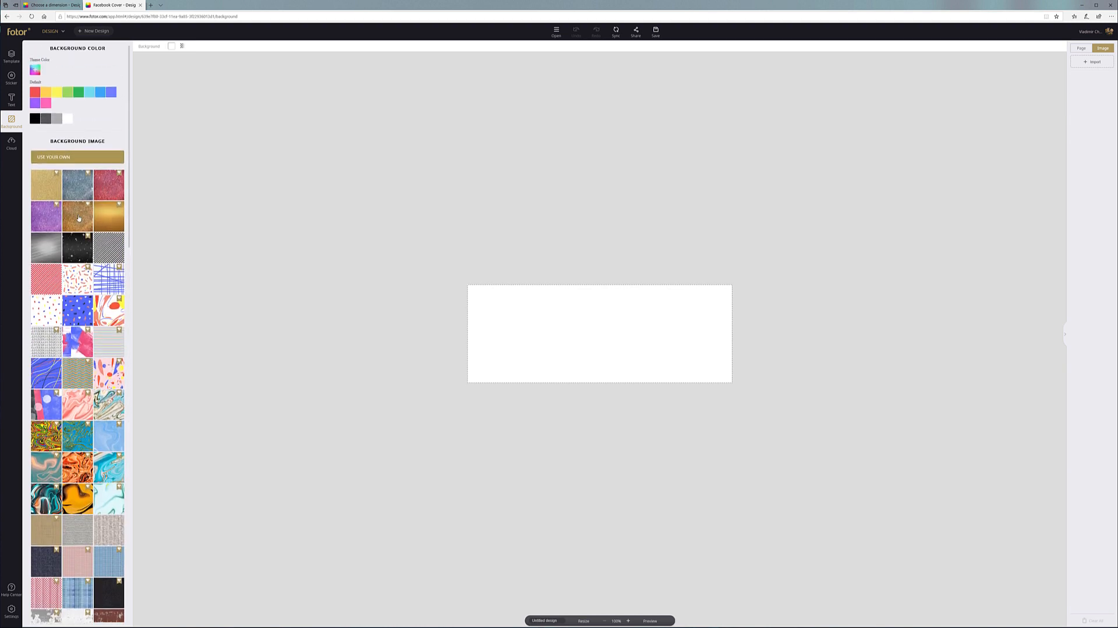
{"action": "left_click", "coordinate": [109, 185]}
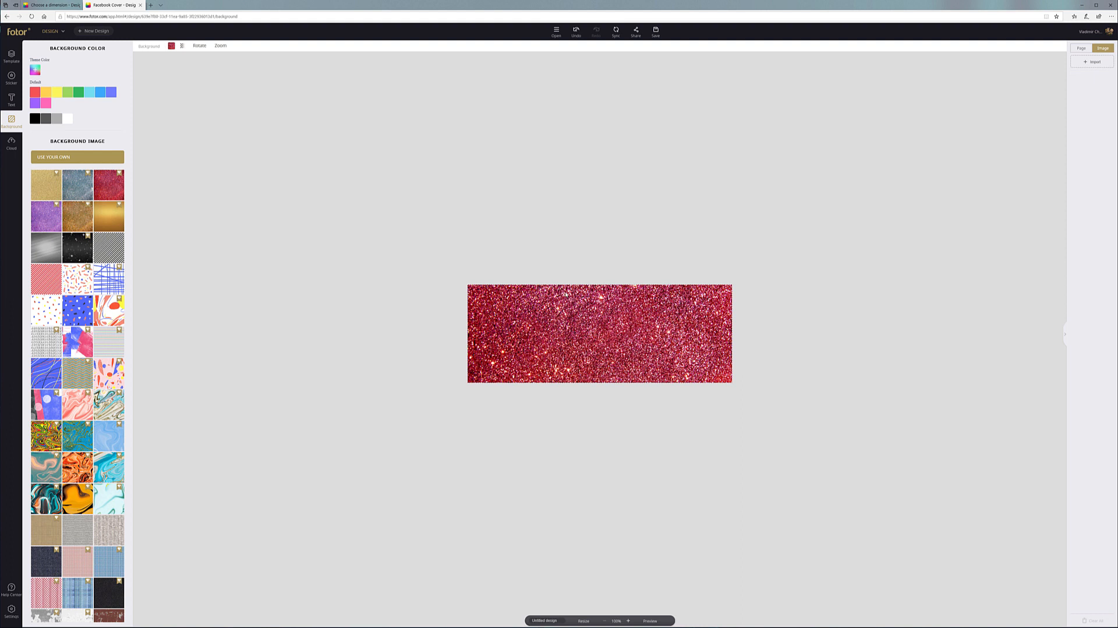
{"action": "left_click", "coordinate": [652, 327]}
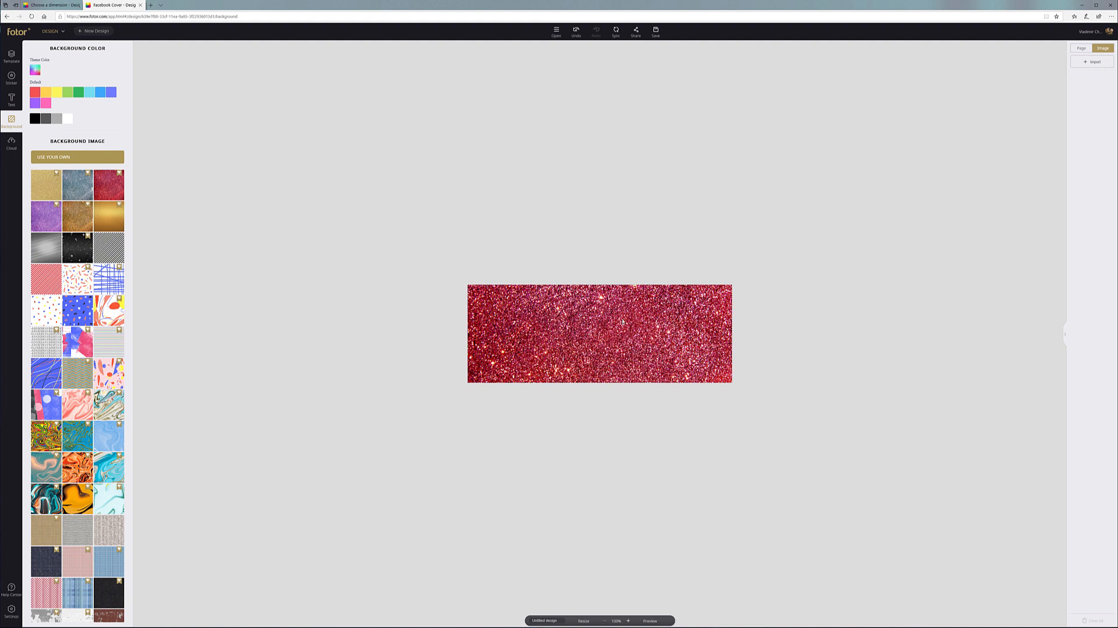
Browse the sticker collection and search stickers for 'summer'
{"action": "left_click", "coordinate": [10, 77]}
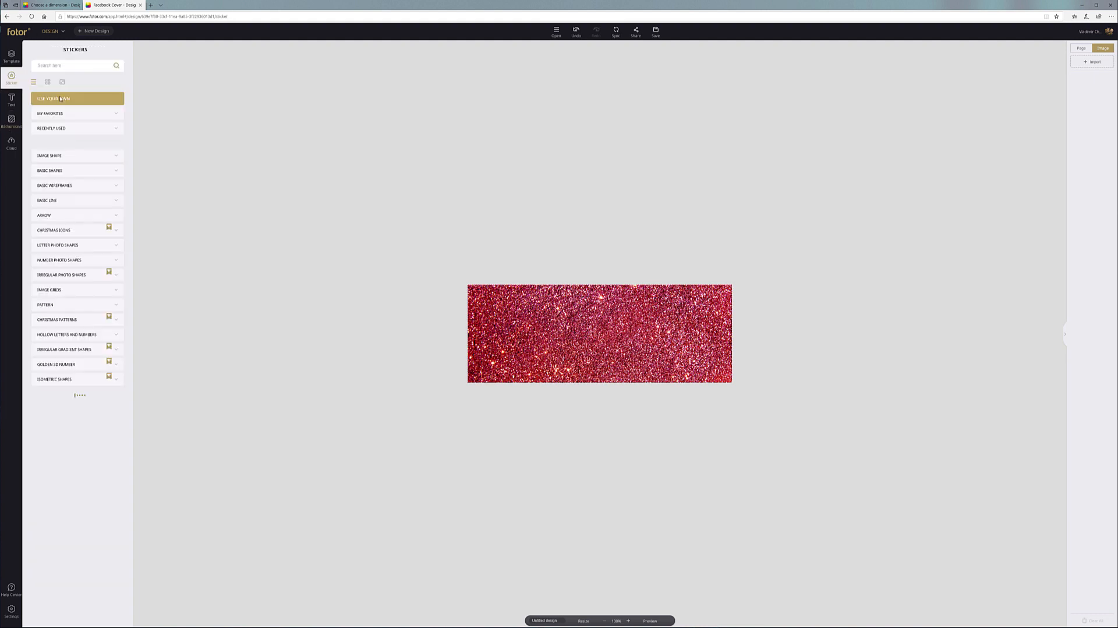
{"action": "scroll", "coordinate": [56, 357], "scroll_direction": "down", "scroll_amount": 5}
{"action": "scroll", "coordinate": [56, 356], "scroll_direction": "down", "scroll_amount": 9}
{"action": "scroll", "coordinate": [73, 507], "scroll_direction": "down", "scroll_amount": 9}
{"action": "scroll", "coordinate": [73, 507], "scroll_direction": "down", "scroll_amount": 5}
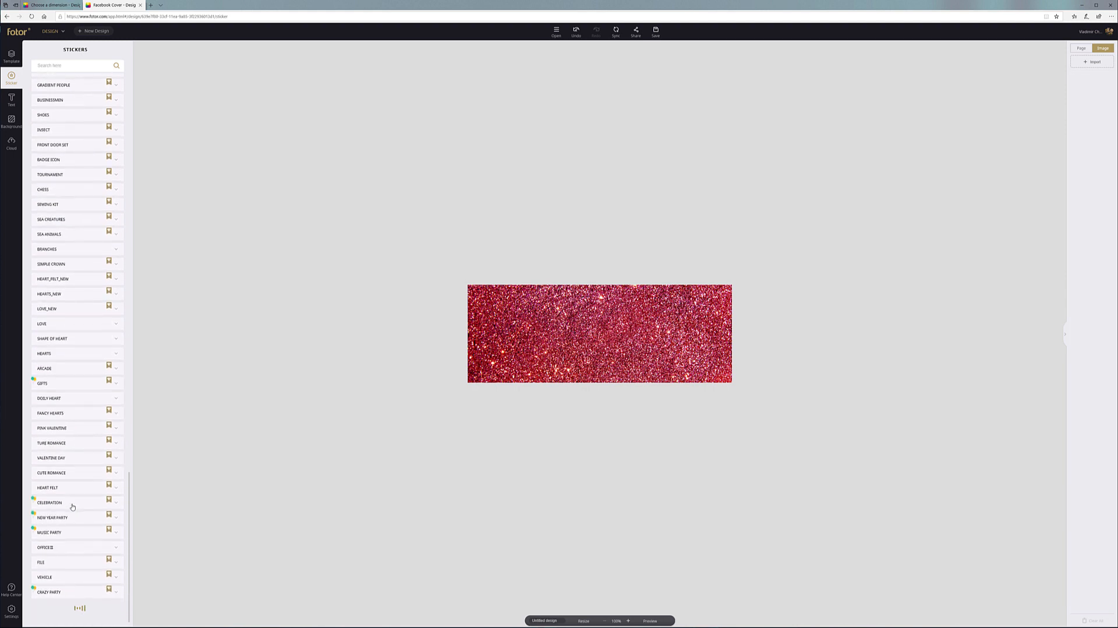
{"action": "scroll", "coordinate": [73, 506], "scroll_direction": "down", "scroll_amount": 9}
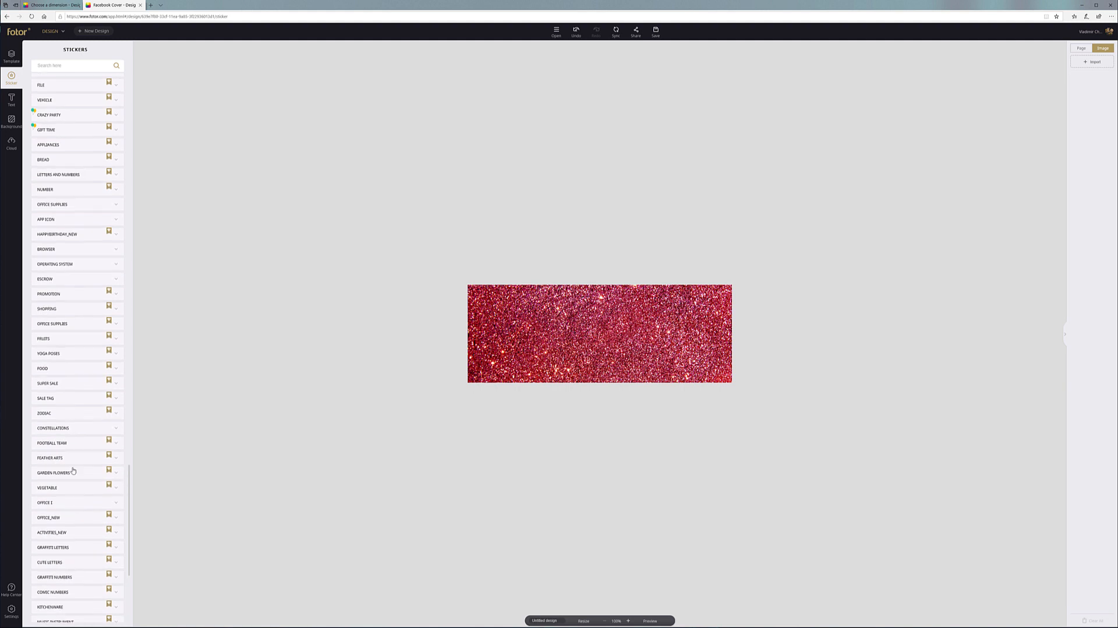
{"action": "left_click", "coordinate": [78, 66]}
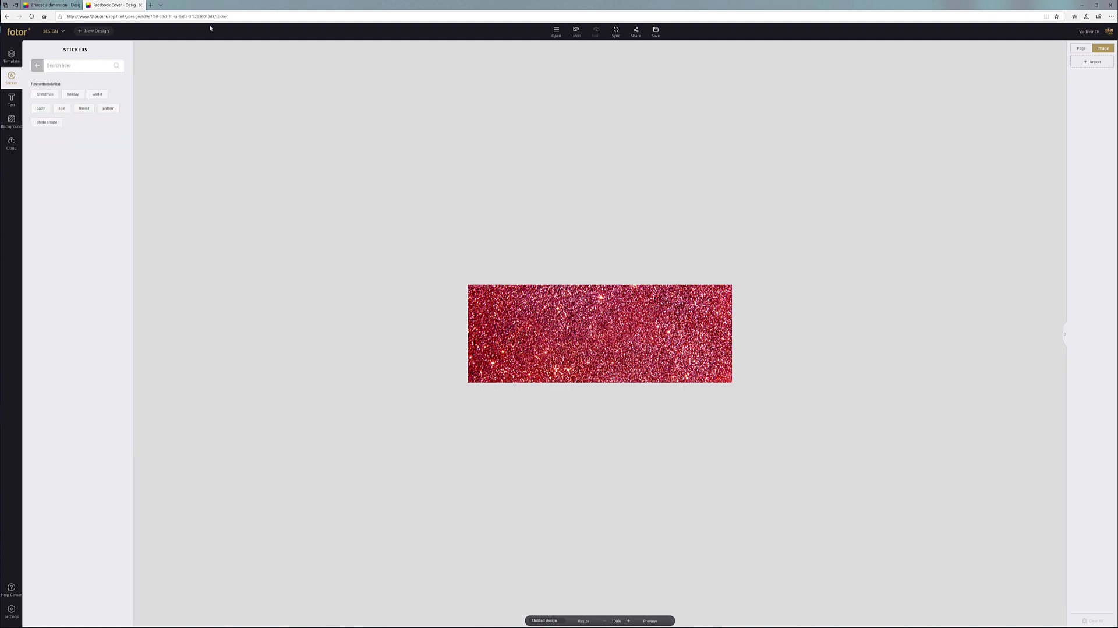
{"action": "type", "text": "summer"}
{"action": "left_click", "coordinate": [116, 65]}
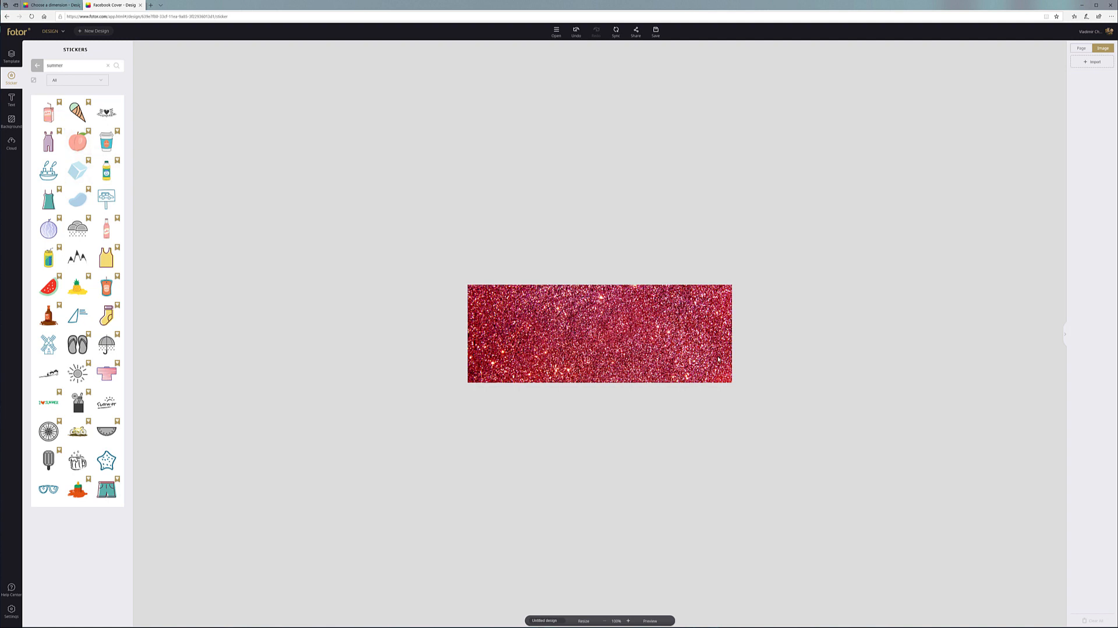
Search stickers for 'dog' and place the headphone ROCK dog at the canvas centre
{"action": "double_click", "coordinate": [78, 64]}
{"action": "type", "text": "dog"}
{"action": "key", "text": "Return"}
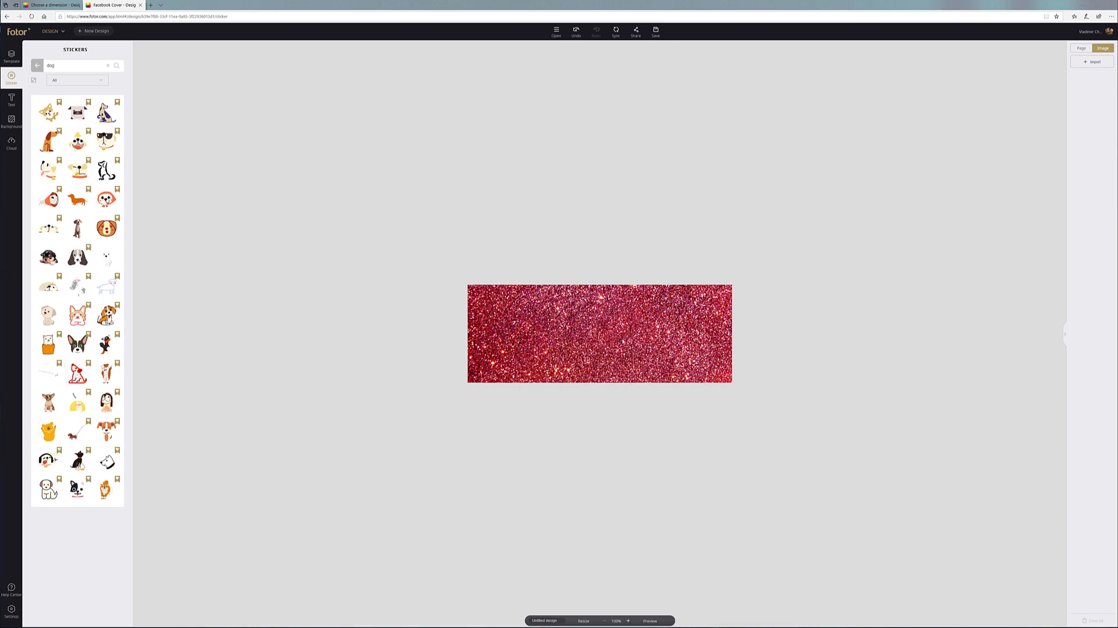
{"action": "left_click_drag", "start_coordinate": [47, 460], "coordinate": [611, 338]}
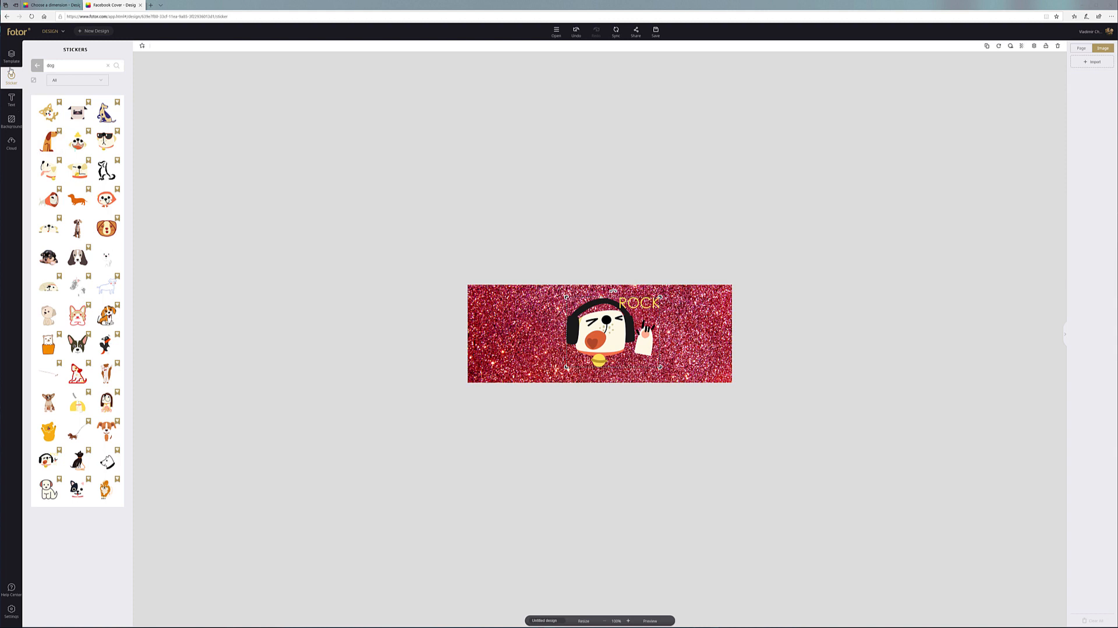
Try confetti, pink-blue brush-stroke, black loop and grey diagonal stripe backgrounds
{"action": "left_click", "coordinate": [11, 121]}
{"action": "scroll", "coordinate": [63, 282], "scroll_direction": "down", "scroll_amount": 1}
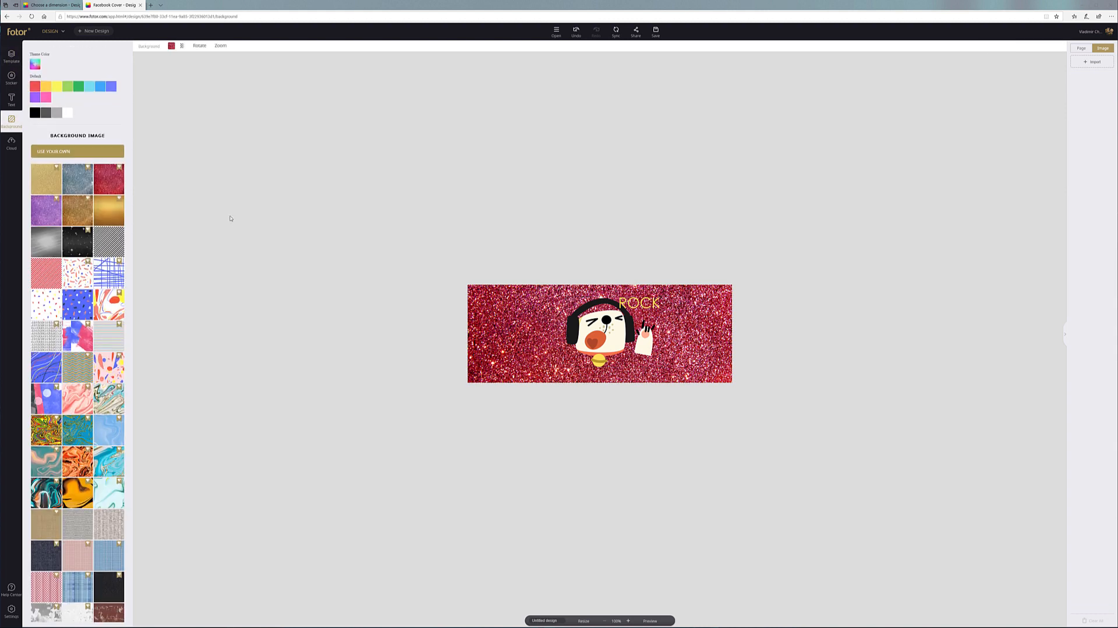
{"action": "left_click", "coordinate": [41, 304]}
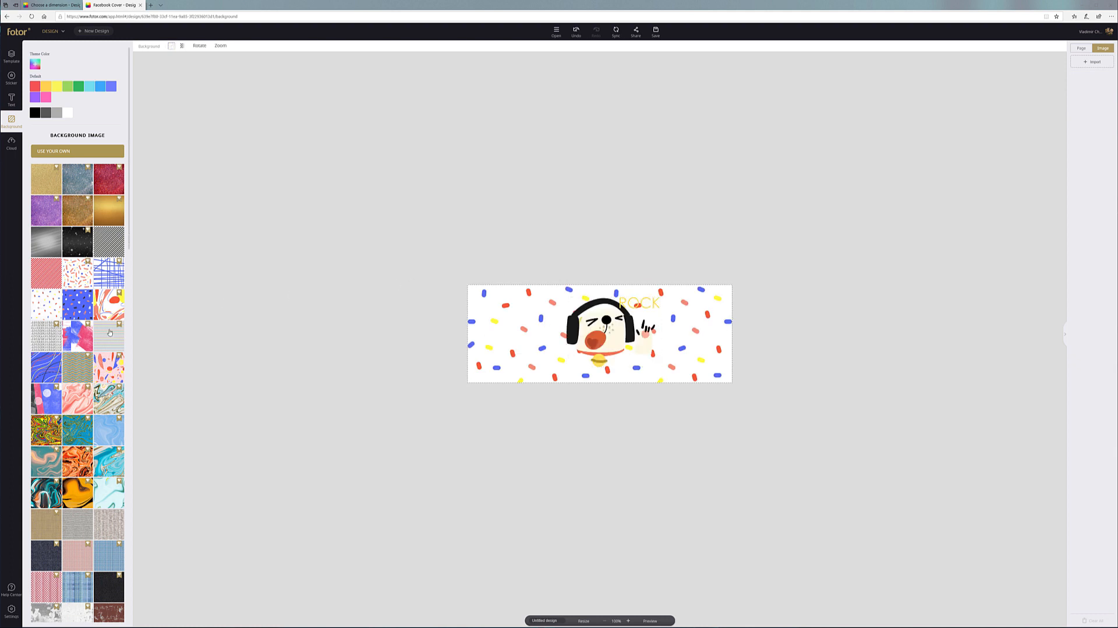
{"action": "scroll", "coordinate": [70, 252], "scroll_direction": "down", "scroll_amount": 3}
{"action": "left_click", "coordinate": [70, 252]}
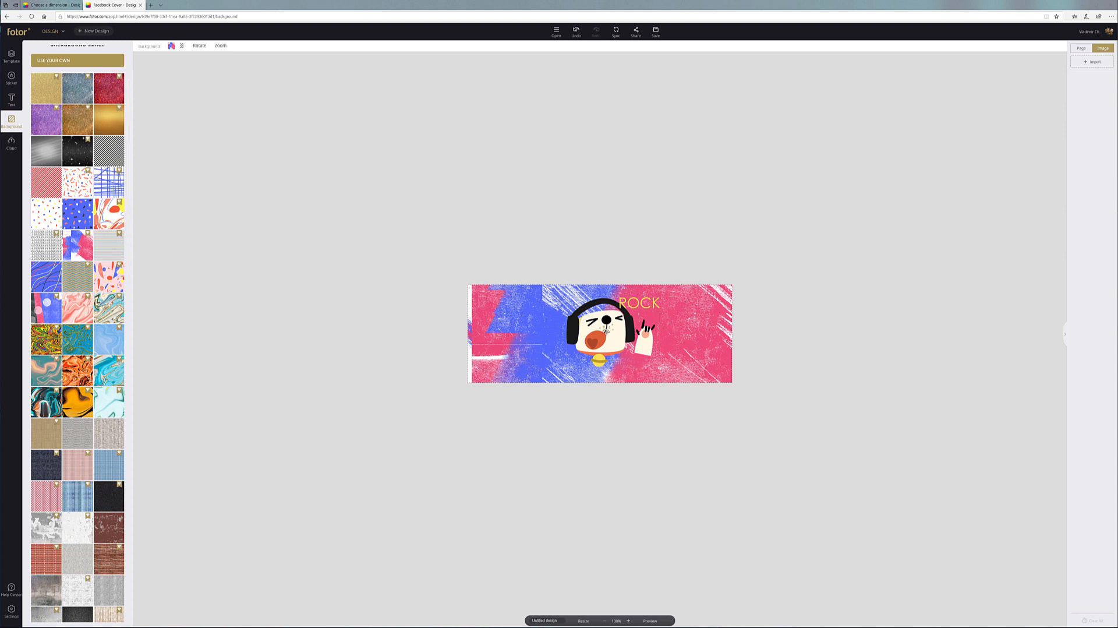
{"action": "left_click", "coordinate": [39, 253]}
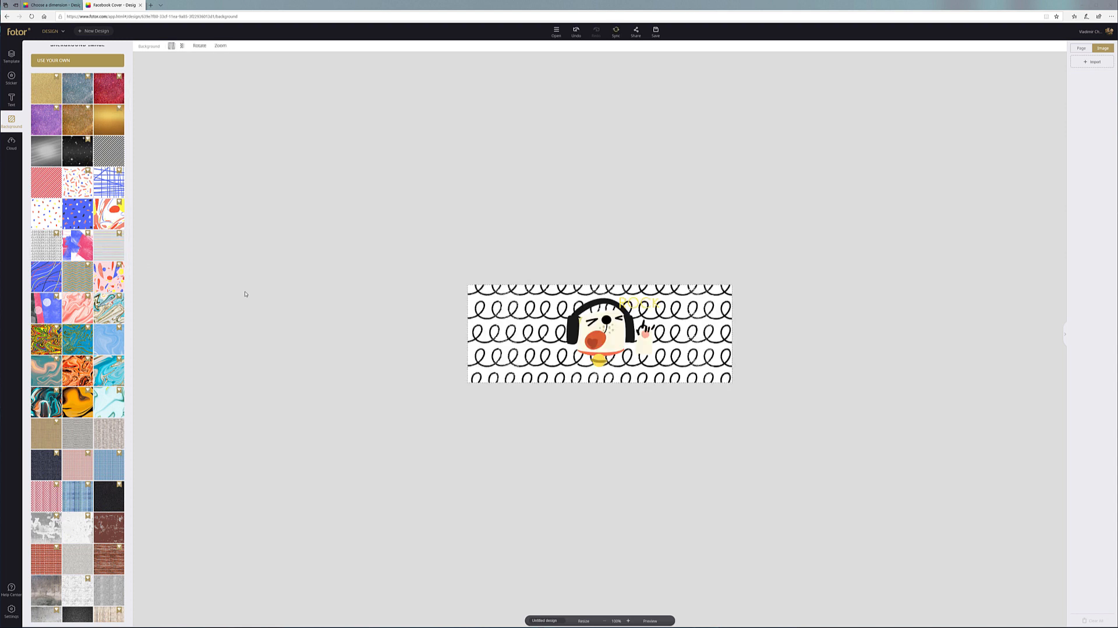
{"action": "scroll", "coordinate": [103, 302], "scroll_direction": "down", "scroll_amount": 7}
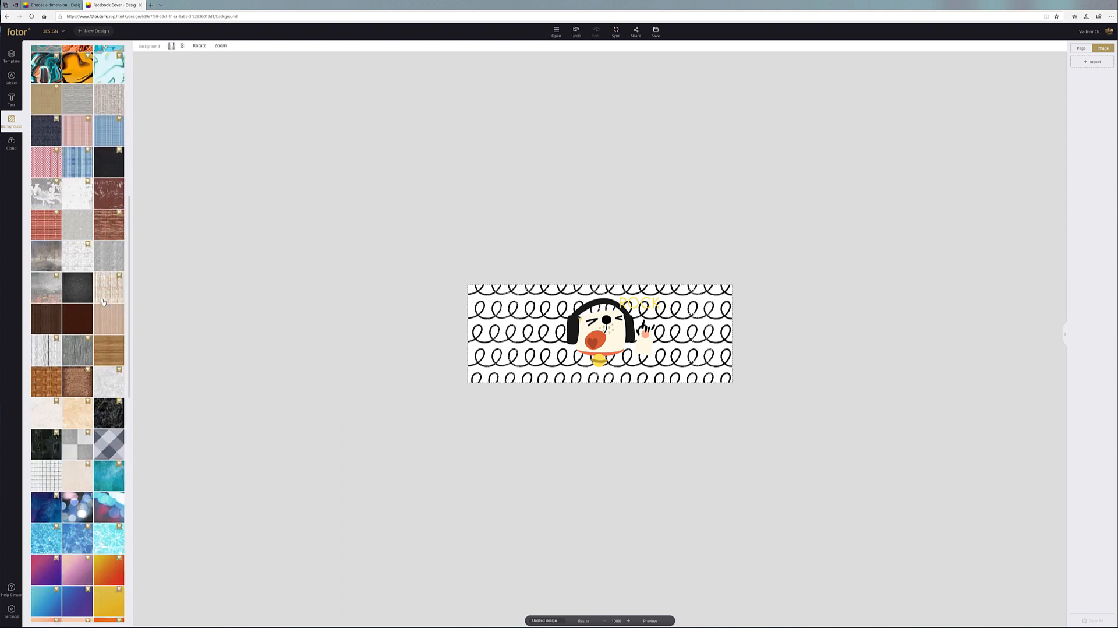
{"action": "scroll", "coordinate": [103, 302], "scroll_direction": "down", "scroll_amount": 8}
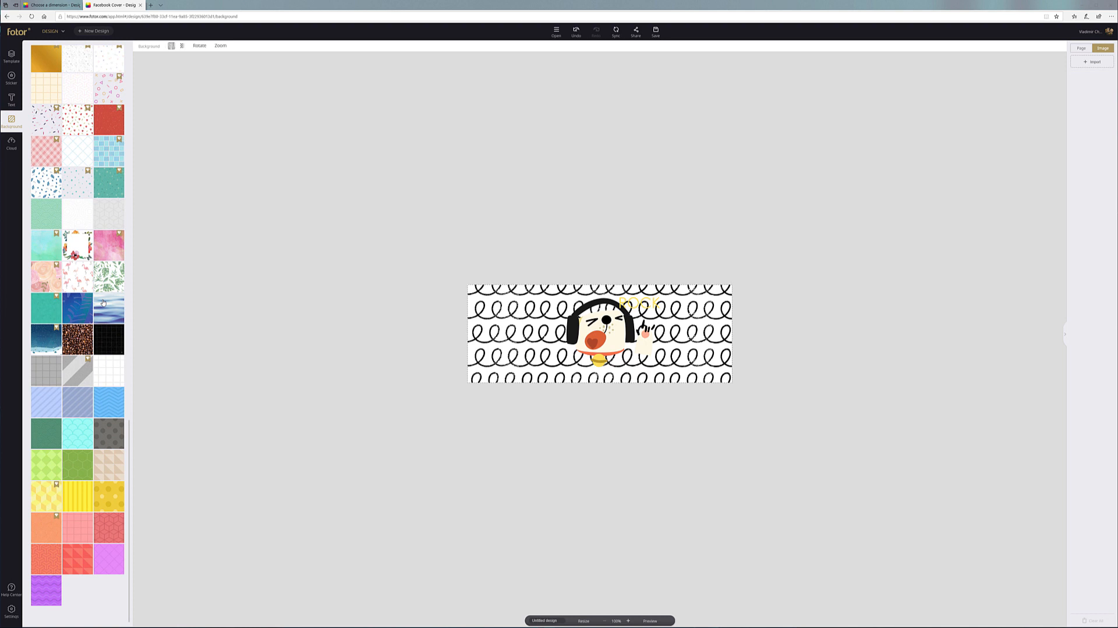
{"action": "left_click", "coordinate": [80, 373]}
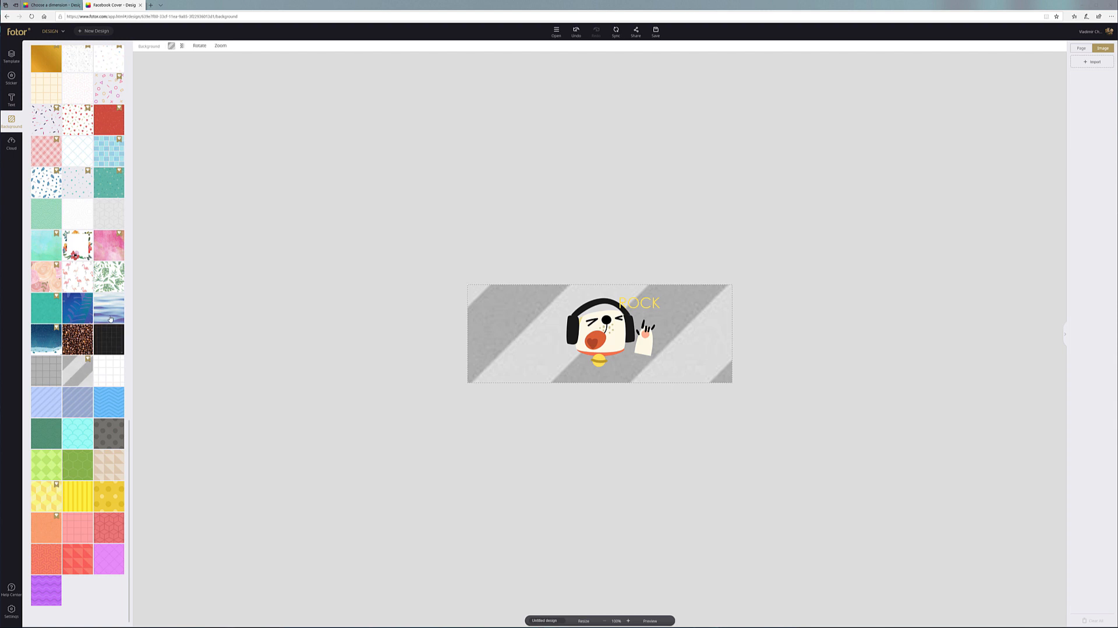
Return to the pink-and-blue watercolour background and nudge the dog sticker slightly
{"action": "scroll", "coordinate": [110, 318], "scroll_direction": "up", "scroll_amount": 8}
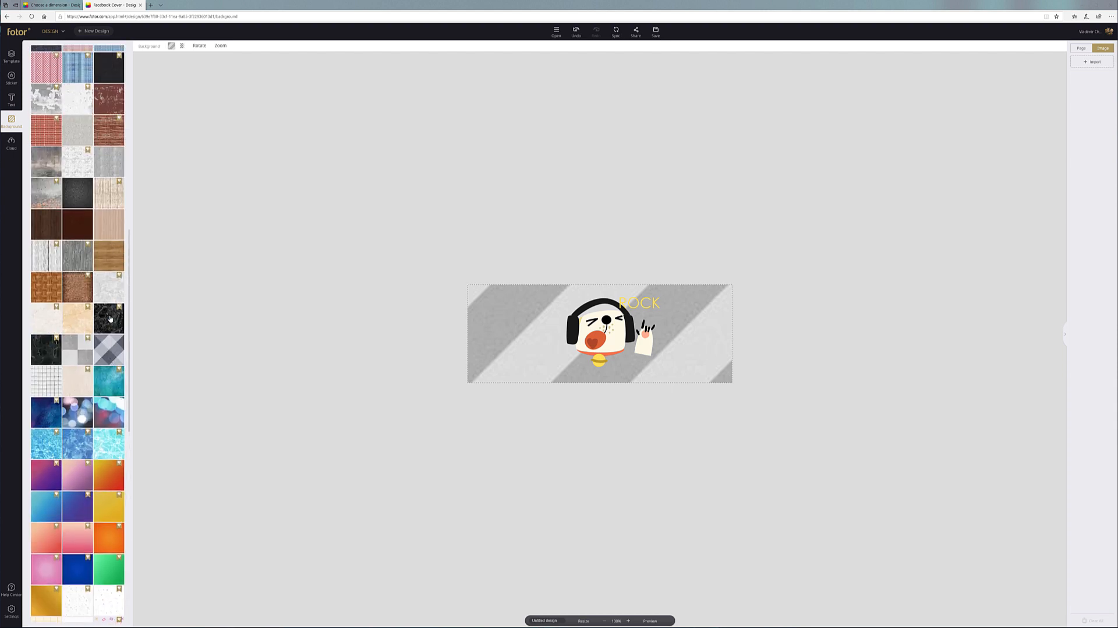
{"action": "scroll", "coordinate": [110, 319], "scroll_direction": "up", "scroll_amount": 2}
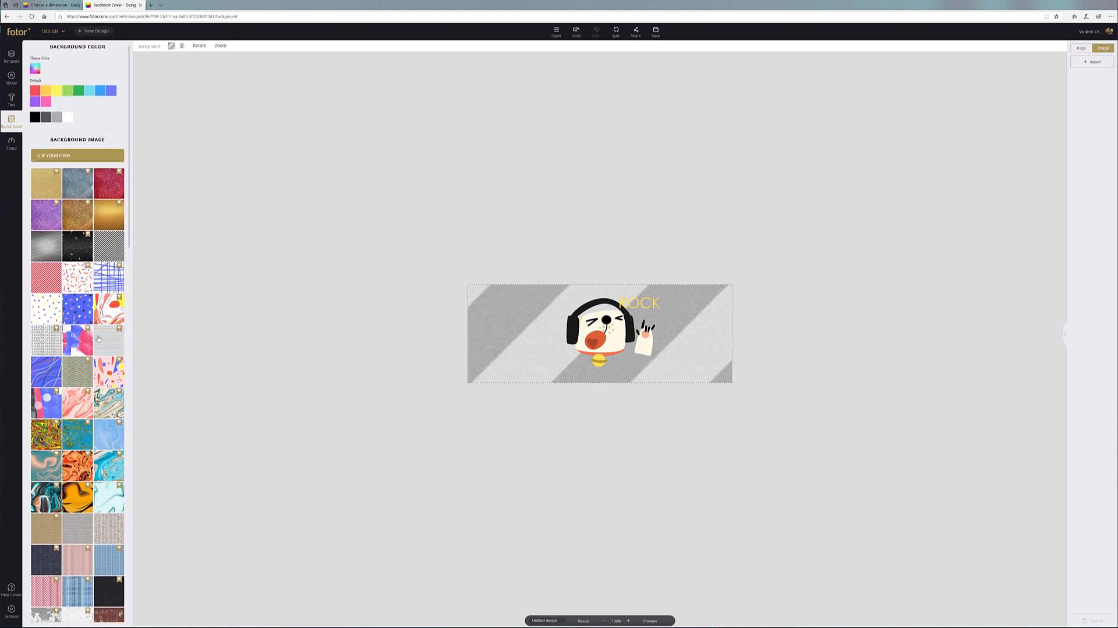
{"action": "left_click", "coordinate": [78, 341]}
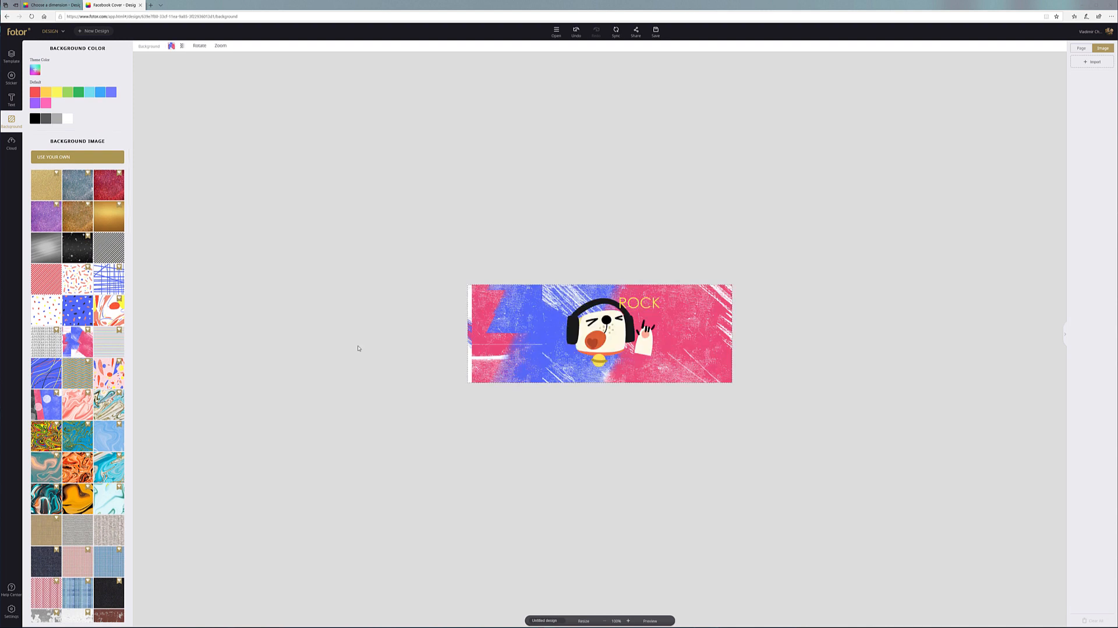
{"action": "mouse_move", "coordinate": [599, 331]}
{"action": "left_mouse_down"}
{"action": "mouse_move", "coordinate": [556, 329]}
{"action": "mouse_move", "coordinate": [654, 327]}
{"action": "mouse_move", "coordinate": [604, 328]}
{"action": "left_mouse_up"}
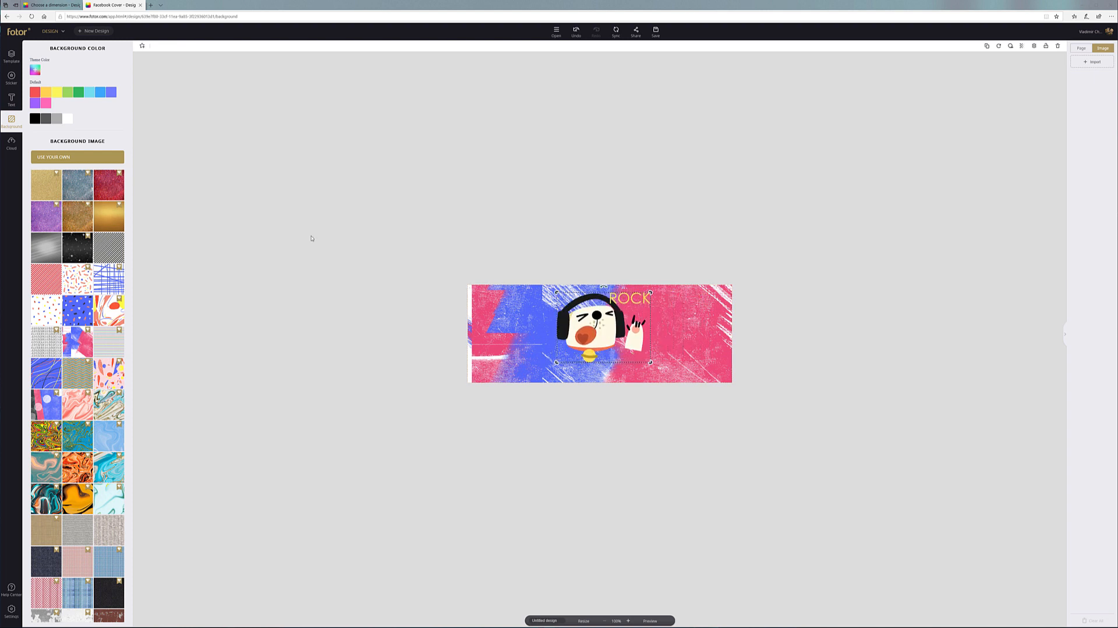
{"action": "left_click", "coordinate": [10, 77]}
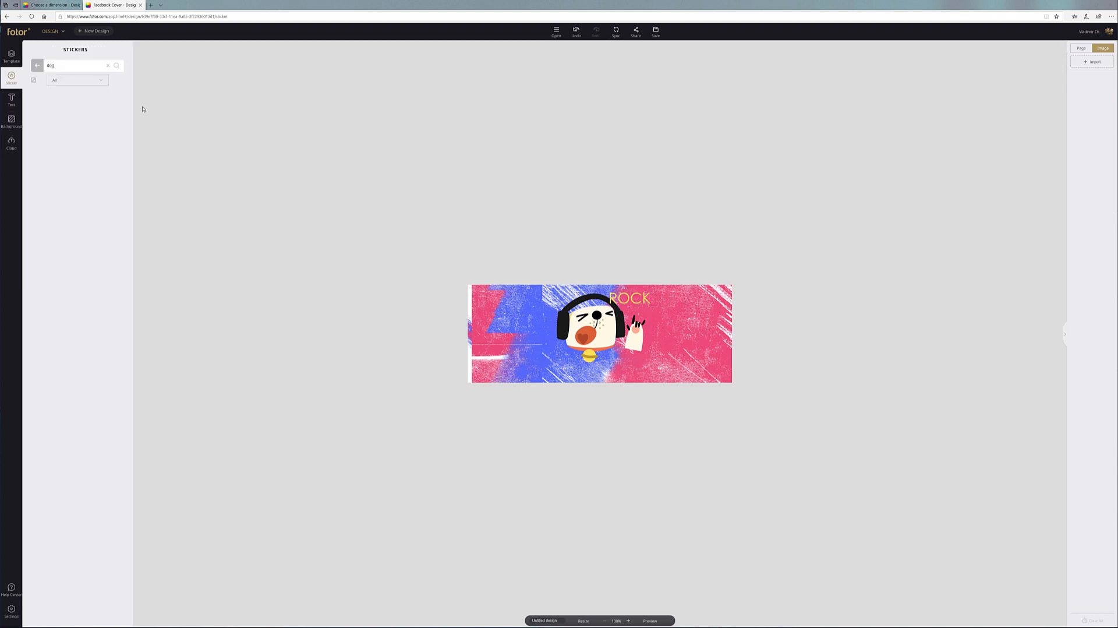
Add a dark serrated badge from Basic Shapes, enlarged over the cover's lower-left edge
{"action": "left_click", "coordinate": [35, 66]}
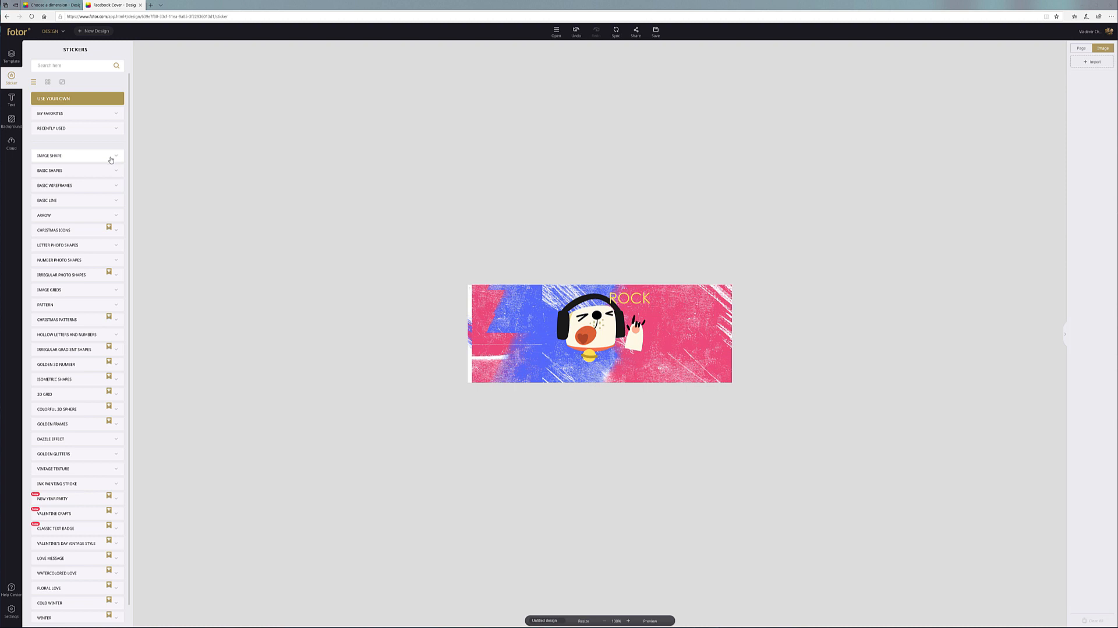
{"action": "left_click", "coordinate": [103, 171]}
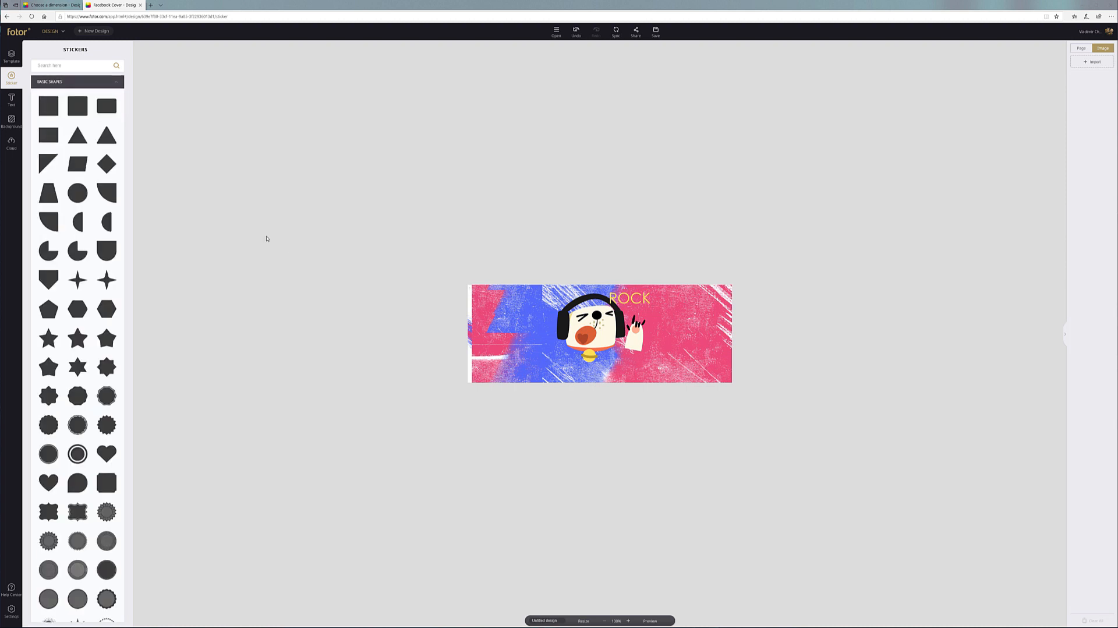
{"action": "scroll", "coordinate": [77, 233], "scroll_direction": "down", "scroll_amount": 3}
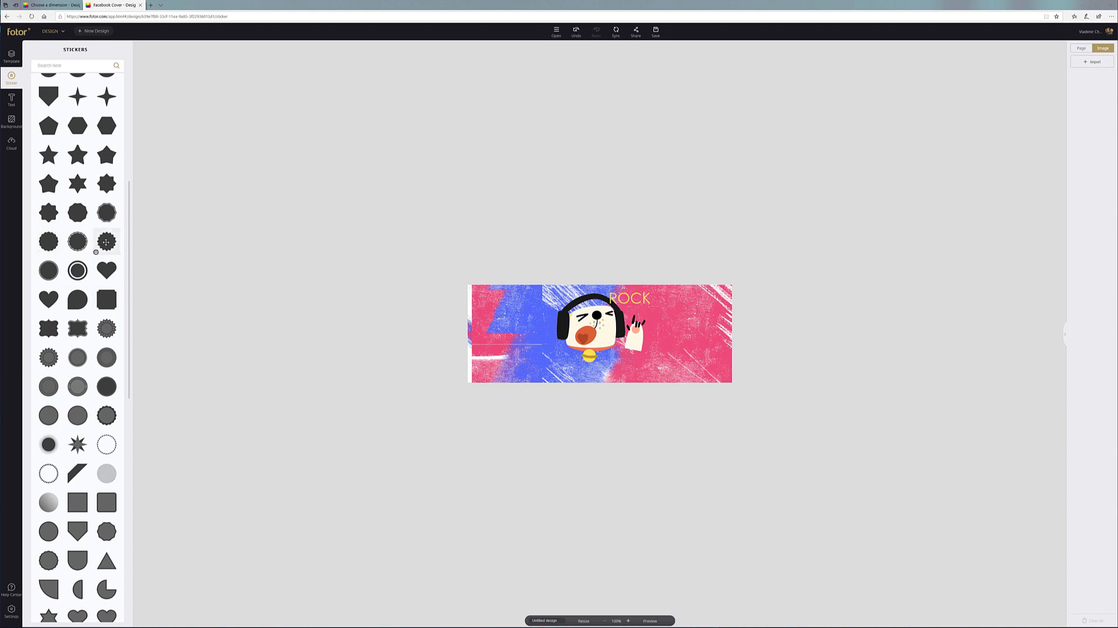
{"action": "left_click_drag", "start_coordinate": [581, 334], "coordinate": [618, 249]}
{"action": "left_click_drag", "start_coordinate": [585, 303], "coordinate": [509, 365]}
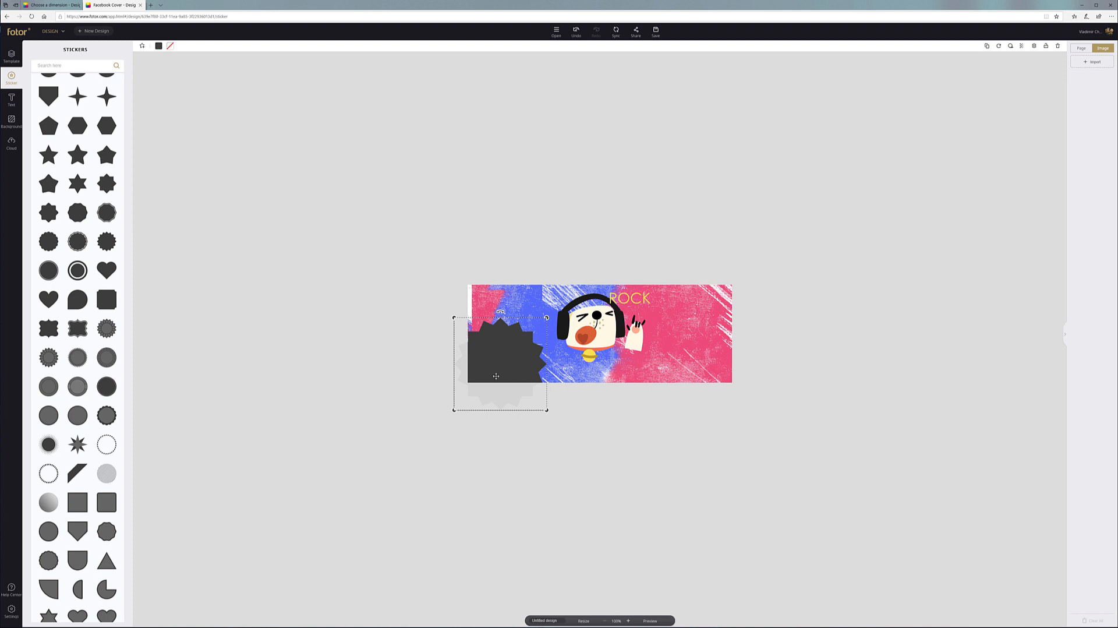
{"action": "left_click_drag", "start_coordinate": [513, 369], "coordinate": [517, 378]}
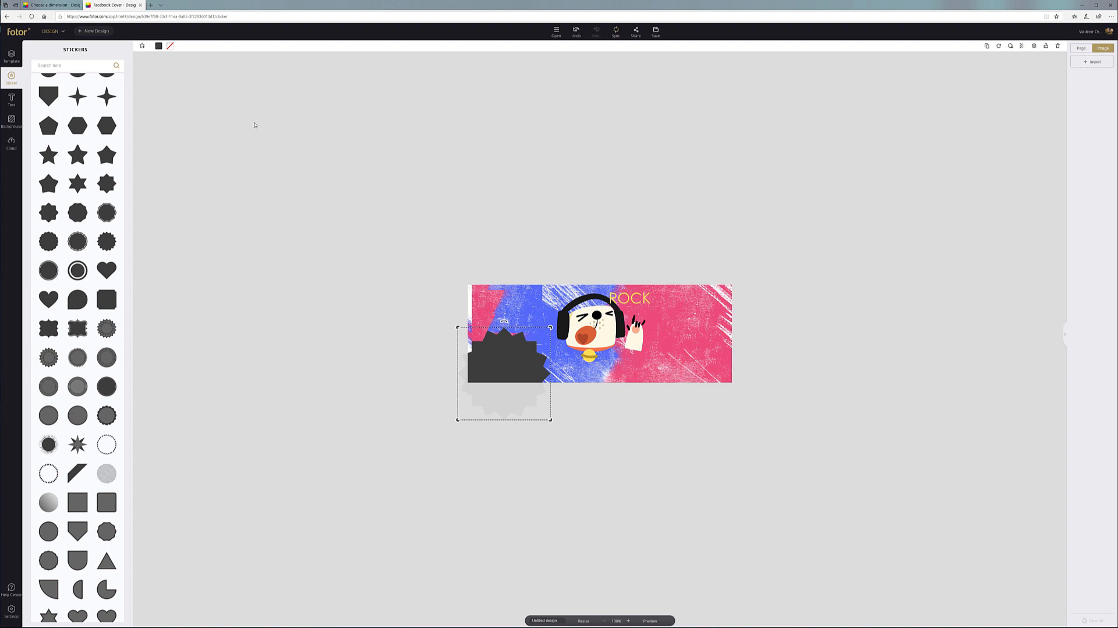
Recolour the badge yellow and add an enlarged serrated ring circle at the lower right
{"action": "left_click", "coordinate": [159, 46]}
{"action": "left_click", "coordinate": [171, 93]}
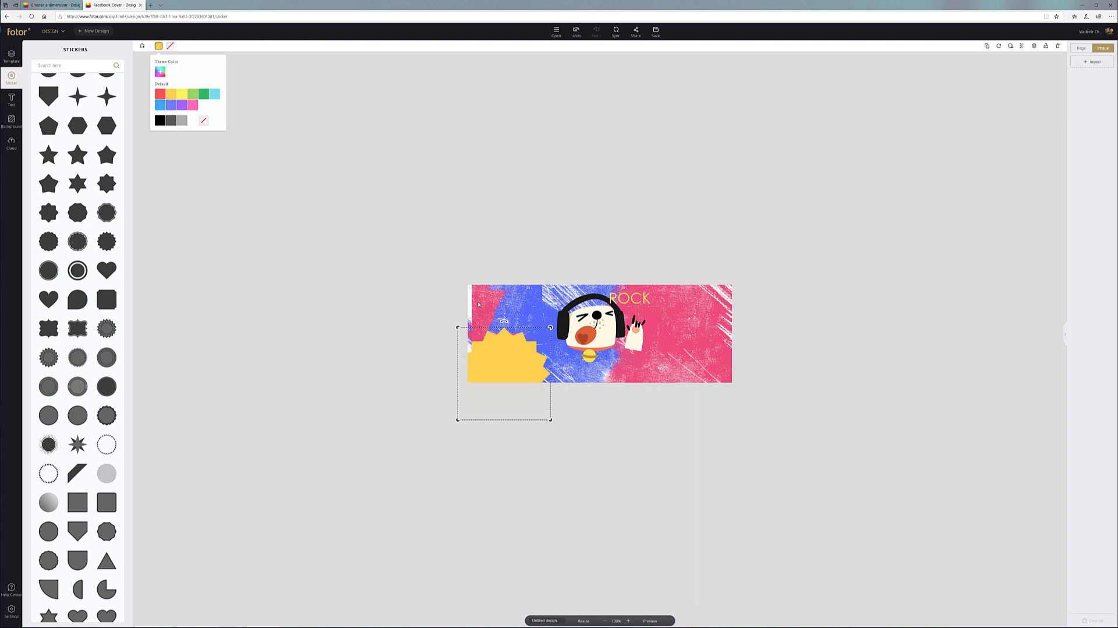
{"action": "left_click", "coordinate": [417, 263]}
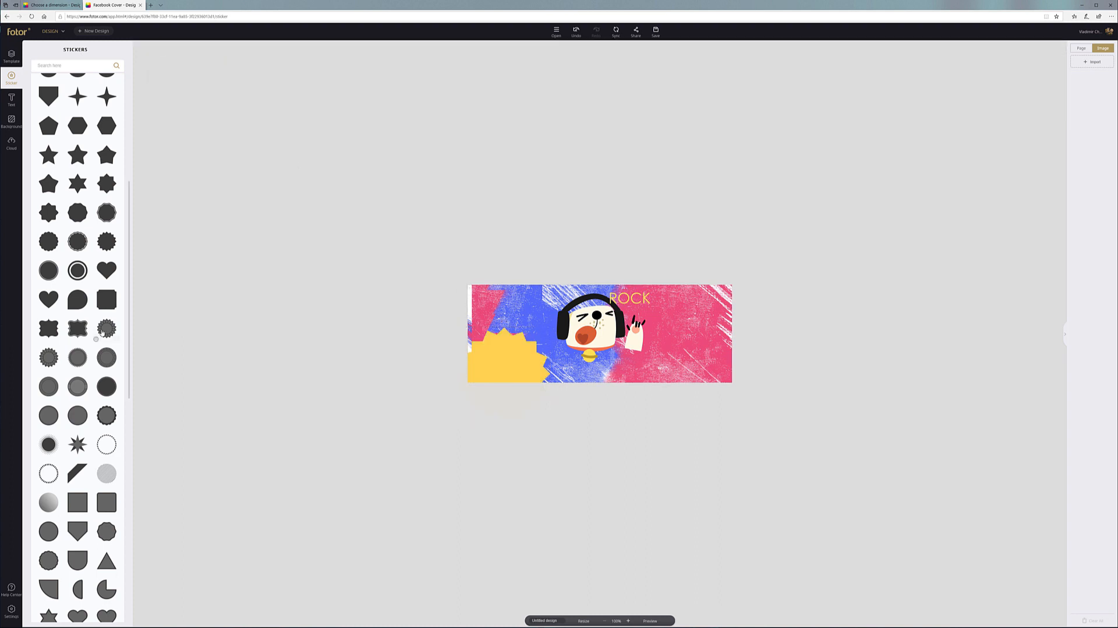
{"action": "left_click_drag", "start_coordinate": [77, 357], "coordinate": [804, 262]}
{"action": "left_click_drag", "start_coordinate": [710, 315], "coordinate": [681, 372]}
Give the circle a yellow fill and red ring, delete the old badge, move it lower-left
{"action": "left_click", "coordinate": [158, 46]}
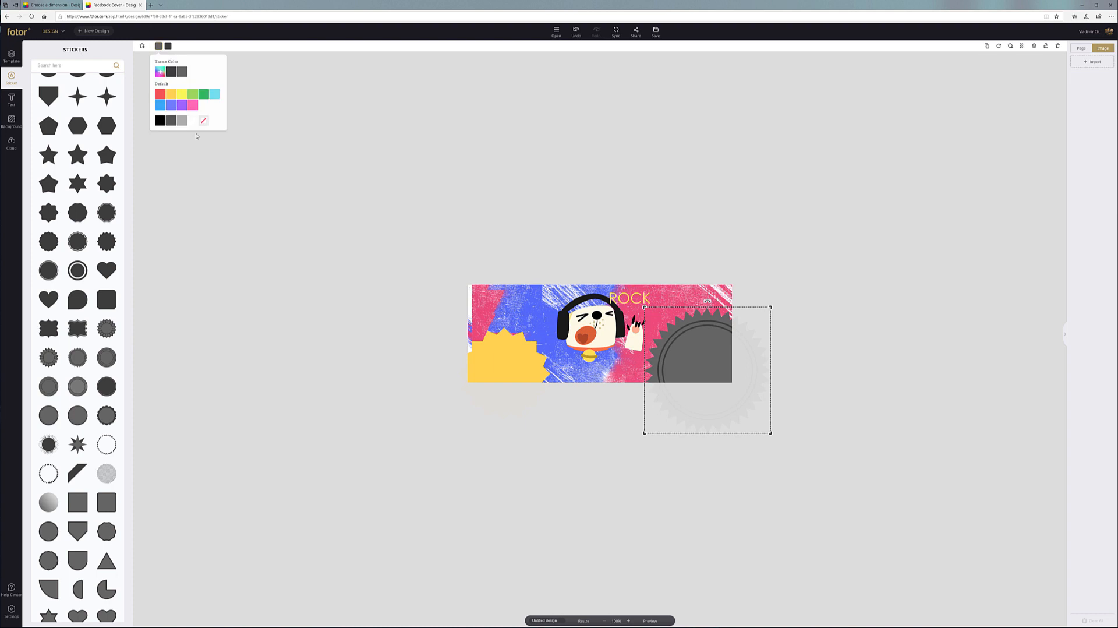
{"action": "left_click", "coordinate": [171, 94]}
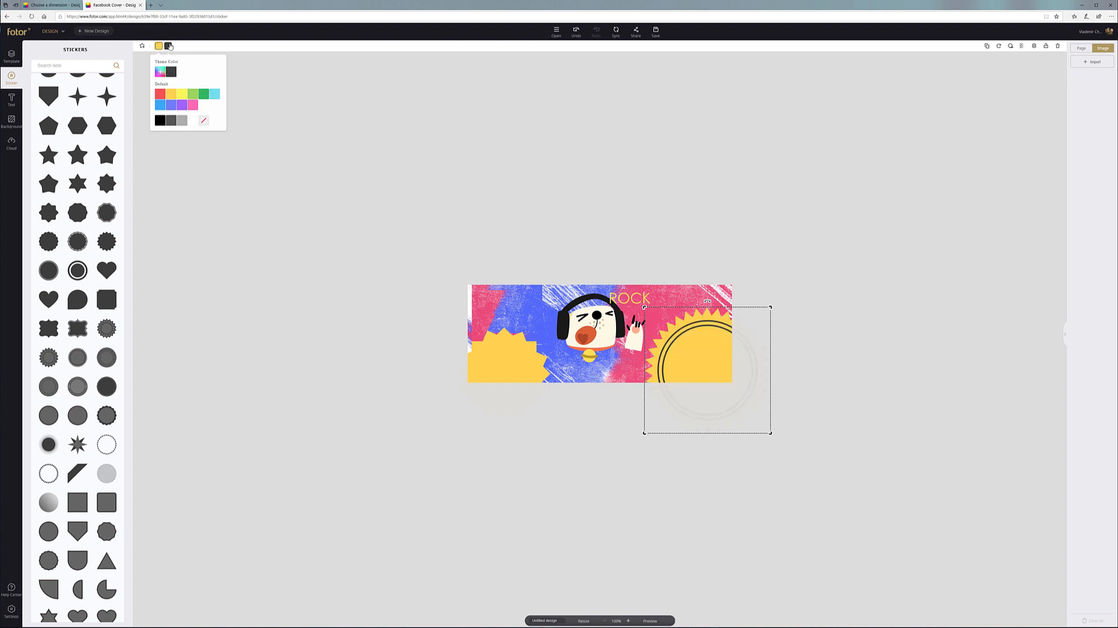
{"action": "left_click", "coordinate": [167, 45]}
{"action": "left_click", "coordinate": [171, 96]}
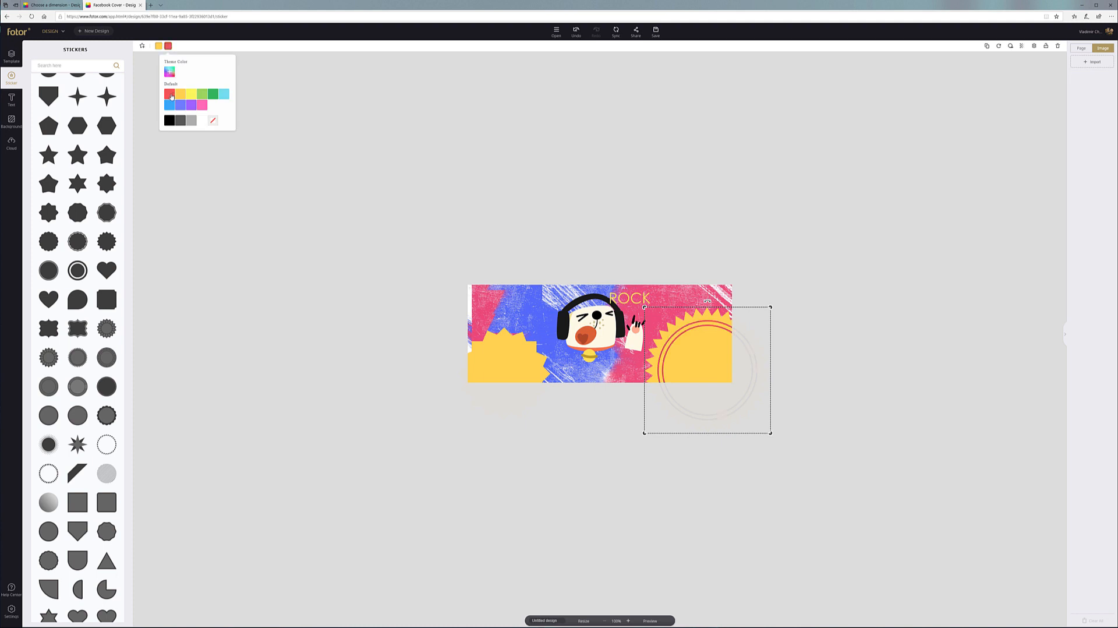
{"action": "left_click", "coordinate": [504, 367]}
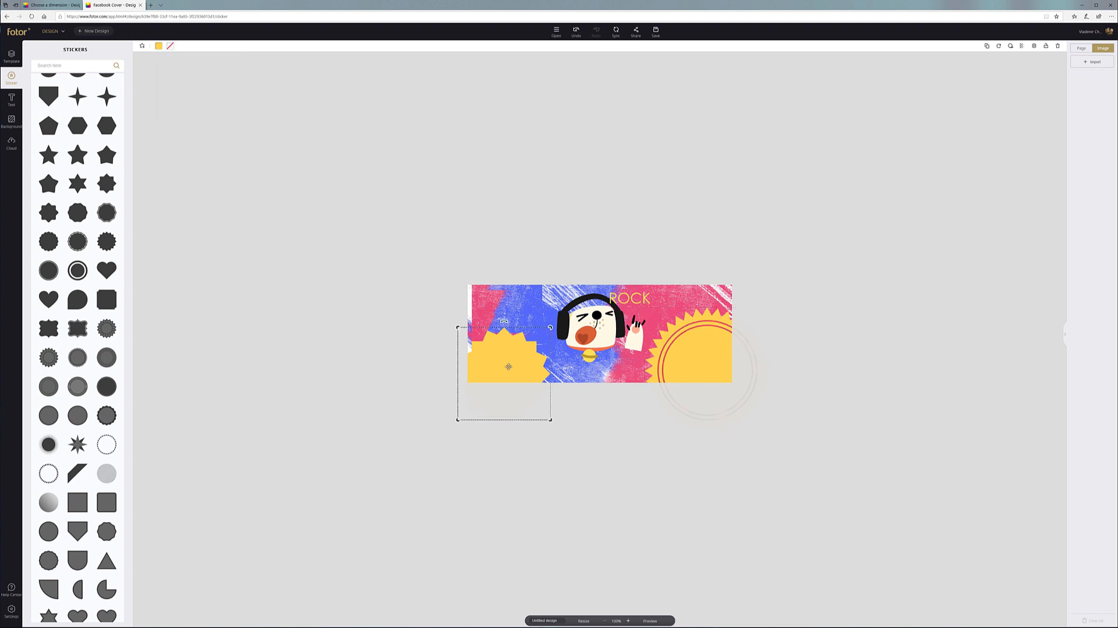
{"action": "key", "text": "Delete"}
{"action": "left_click_drag", "start_coordinate": [707, 355], "coordinate": [507, 357]}
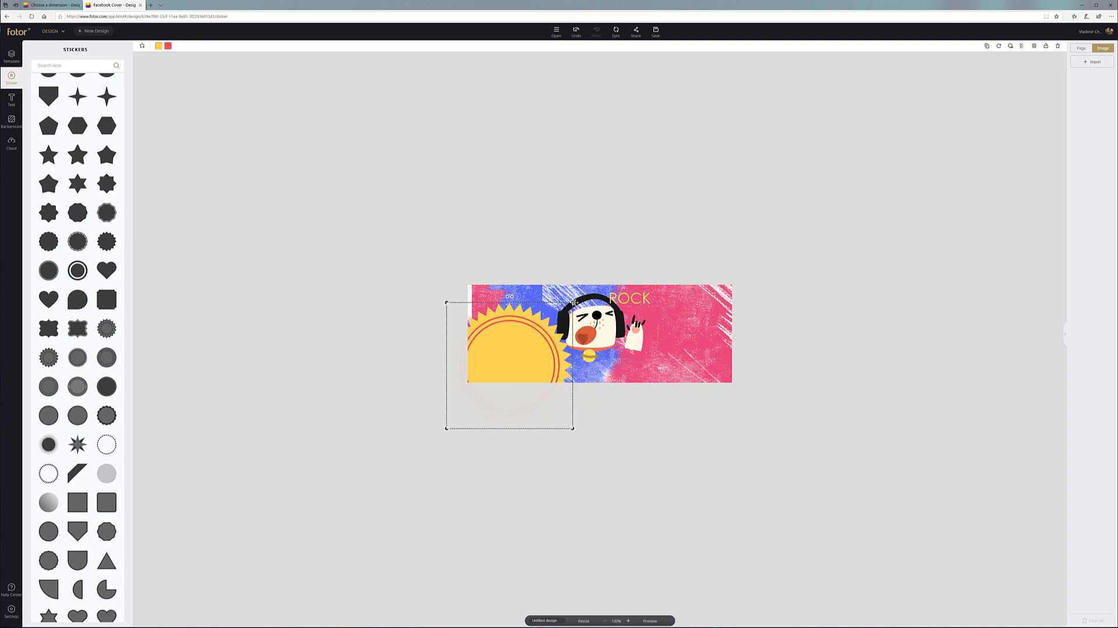
Enlarge the yellow sun, send it behind the dog sticker, and shift the dog slightly right
{"action": "left_click_drag", "start_coordinate": [573, 303], "coordinate": [552, 340]}
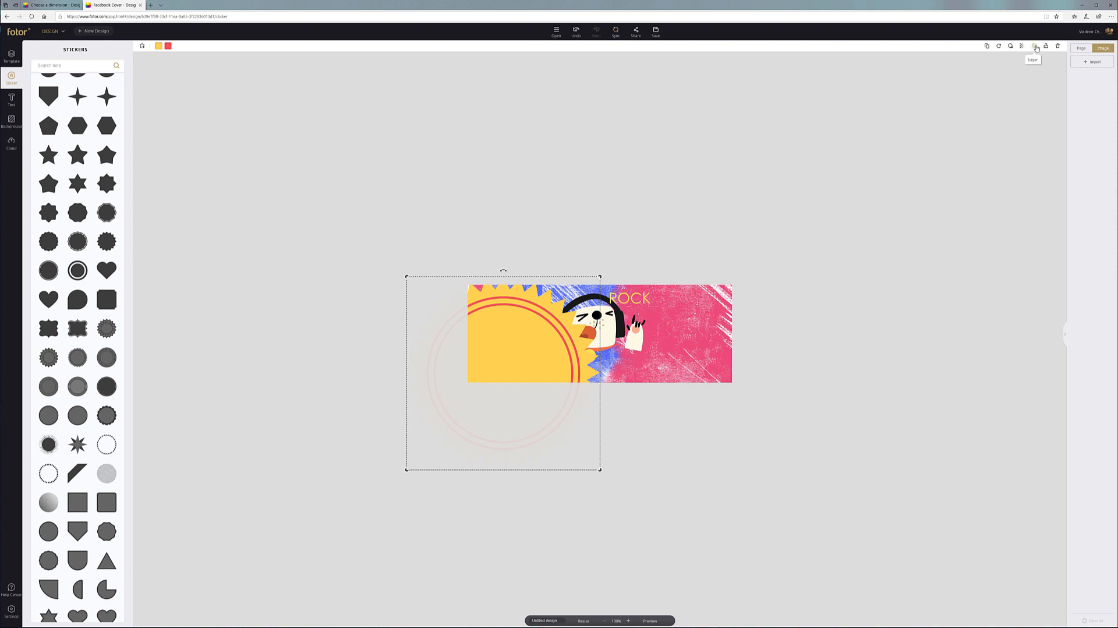
{"action": "left_click", "coordinate": [1036, 48]}
{"action": "left_click", "coordinate": [1016, 82]}
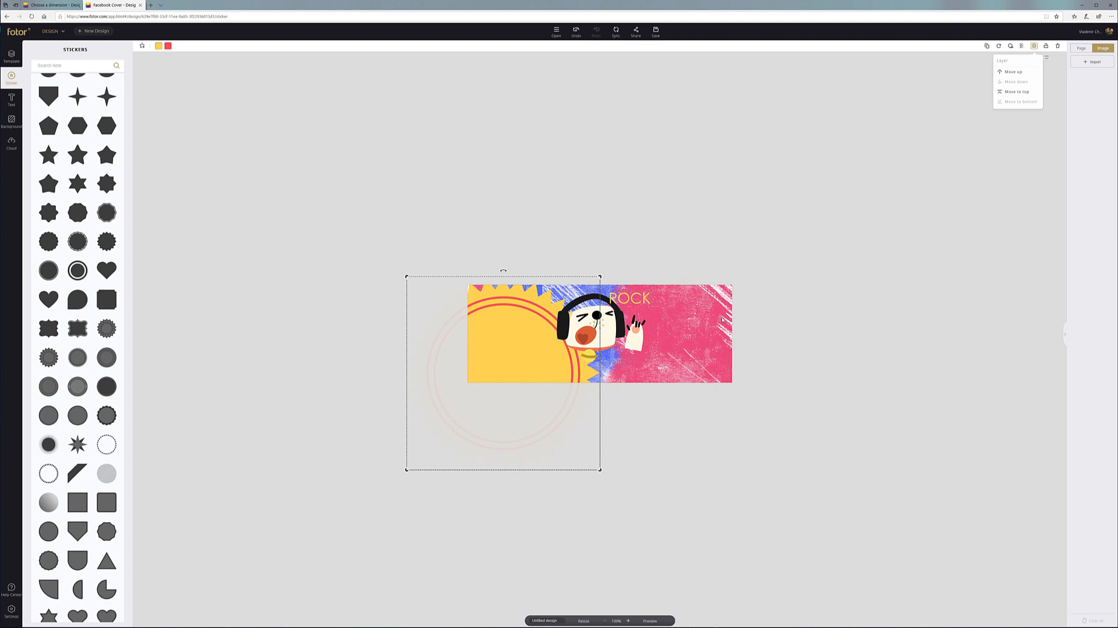
{"action": "left_click", "coordinate": [944, 194]}
{"action": "left_click_drag", "start_coordinate": [601, 326], "coordinate": [615, 322]}
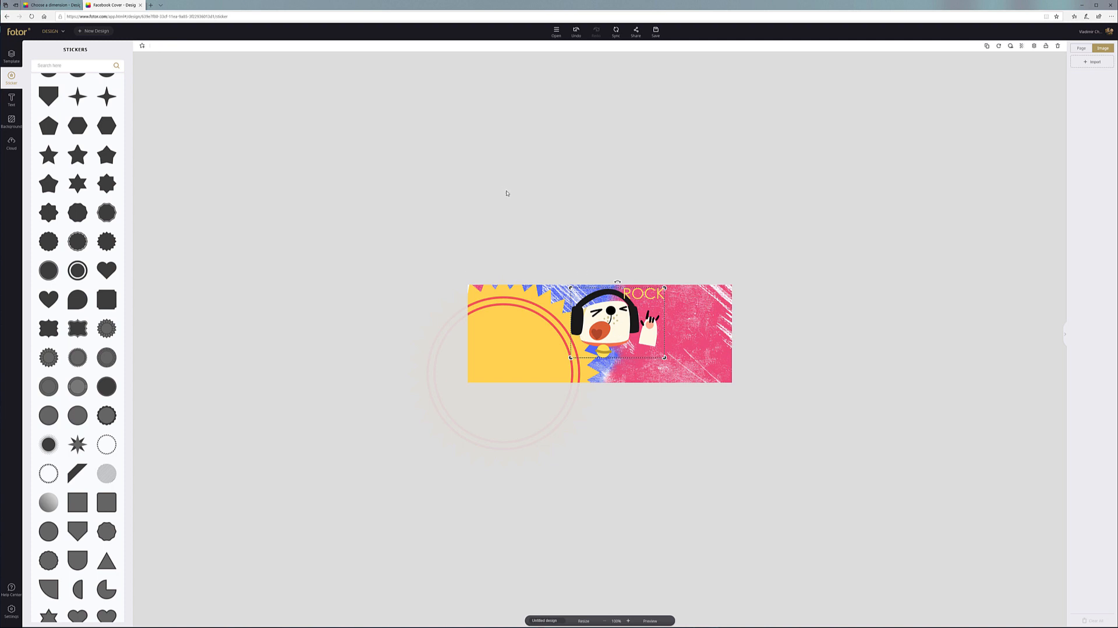
{"action": "left_click", "coordinate": [489, 339]}
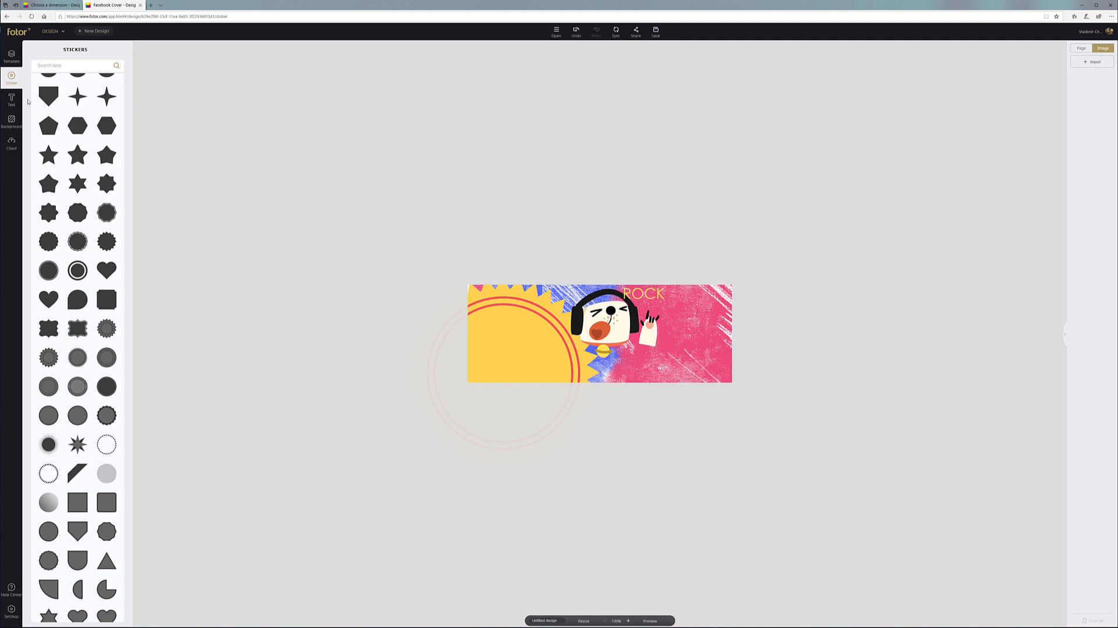
Add a heading with the person's full name, widened onto one line across the lower cover
{"action": "left_click", "coordinate": [11, 99]}
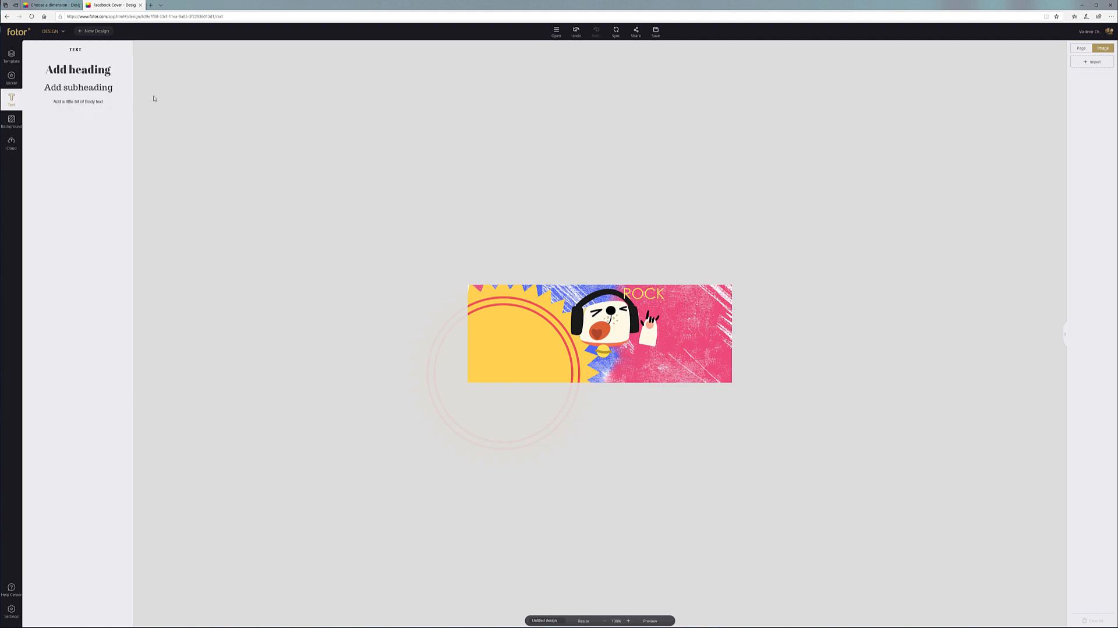
{"action": "left_click", "coordinate": [69, 69]}
{"action": "left_click_drag", "start_coordinate": [582, 325], "coordinate": [646, 362]}
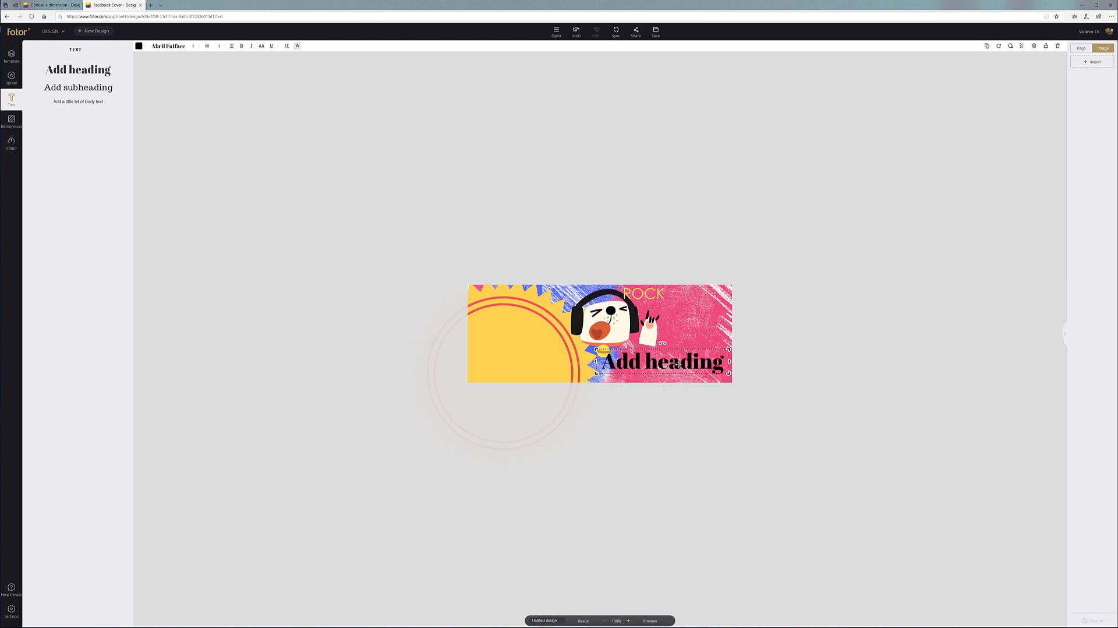
{"action": "double_click", "coordinate": [681, 364]}
{"action": "key", "text": "BackSpace"}
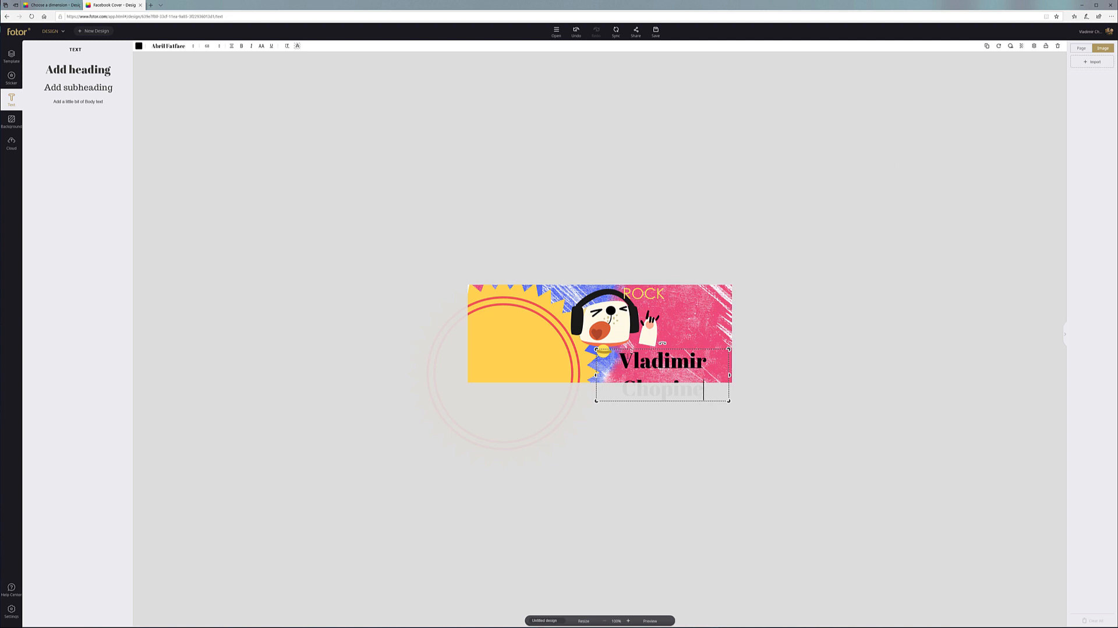
{"action": "left_click_drag", "start_coordinate": [593, 372], "coordinate": [504, 374]}
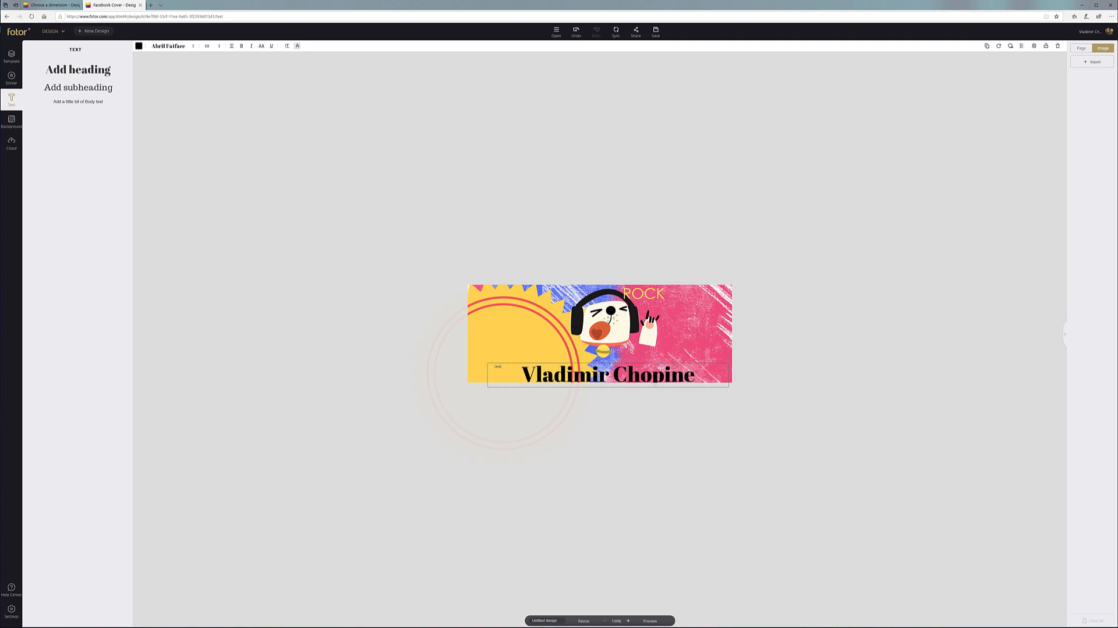
{"action": "left_click_drag", "start_coordinate": [637, 381], "coordinate": [648, 371]}
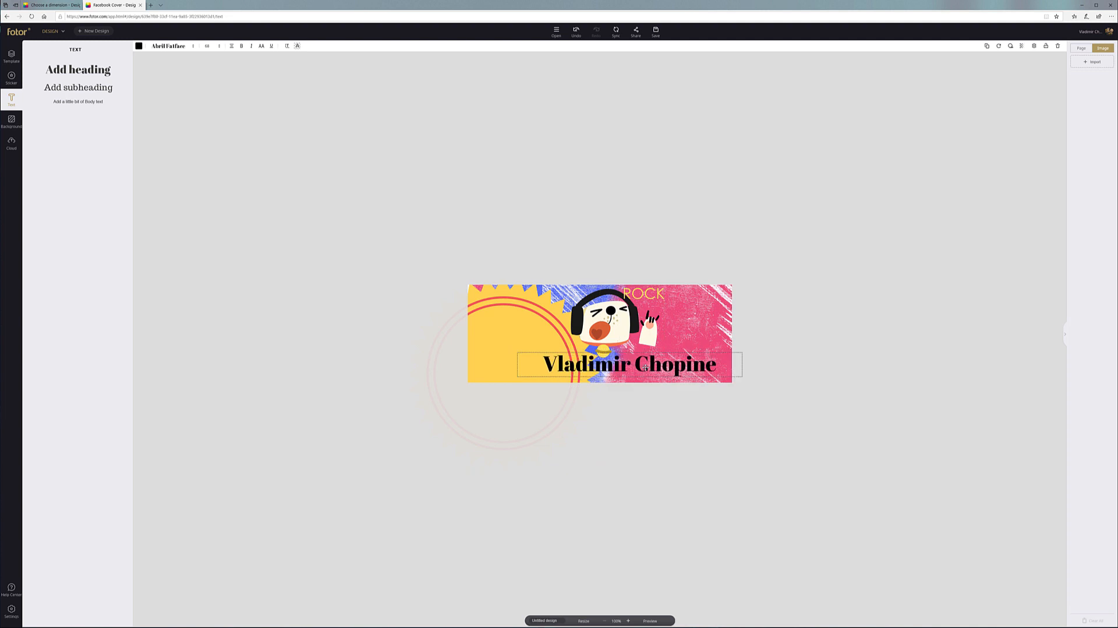
{"action": "double_click", "coordinate": [647, 372]}
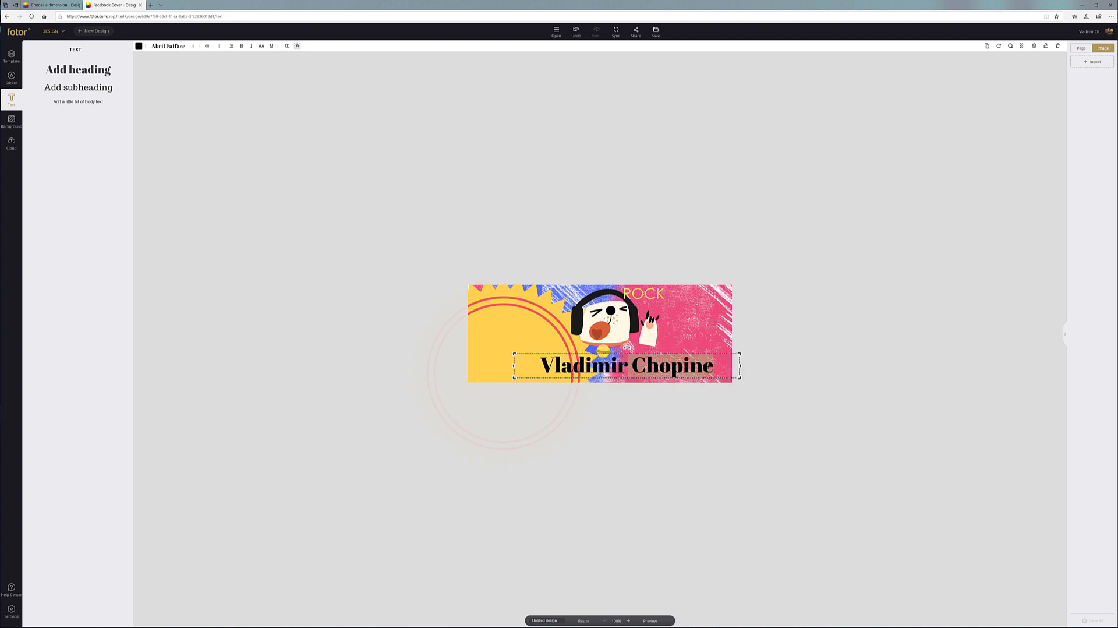
Change the heading font to Bangers after trying Antonio
{"action": "left_click", "coordinate": [676, 373]}
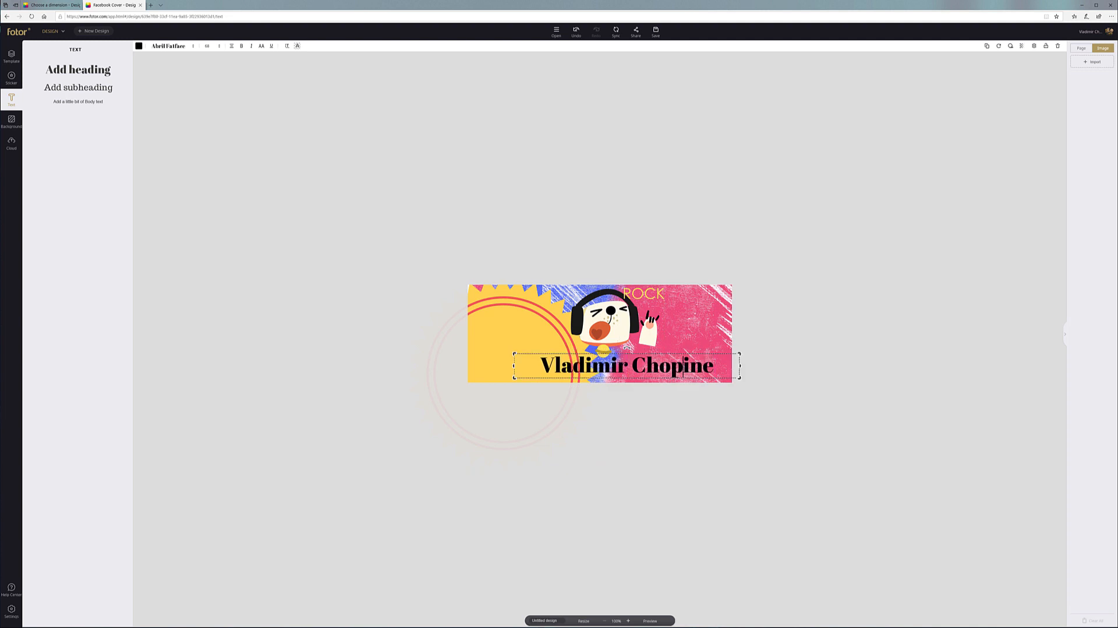
{"action": "left_click", "coordinate": [194, 47]}
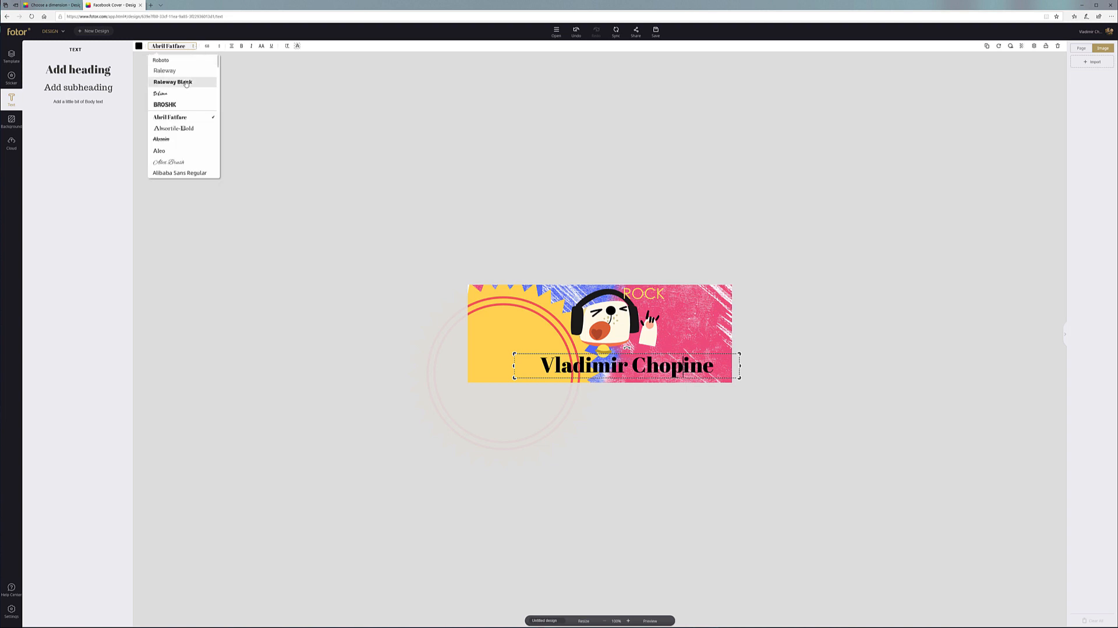
{"action": "scroll", "coordinate": [187, 99], "scroll_direction": "down", "scroll_amount": 3}
{"action": "scroll", "coordinate": [187, 106], "scroll_direction": "down", "scroll_amount": 2}
{"action": "scroll", "coordinate": [174, 111], "scroll_direction": "up", "scroll_amount": 2}
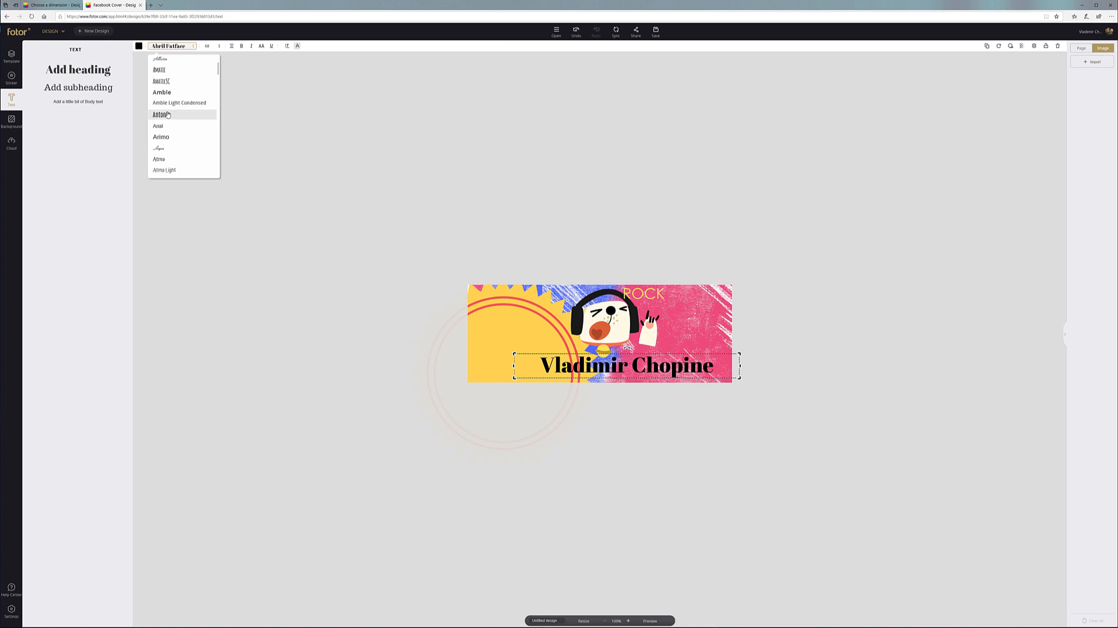
{"action": "left_click", "coordinate": [168, 114]}
{"action": "scroll", "coordinate": [171, 109], "scroll_direction": "down", "scroll_amount": 3}
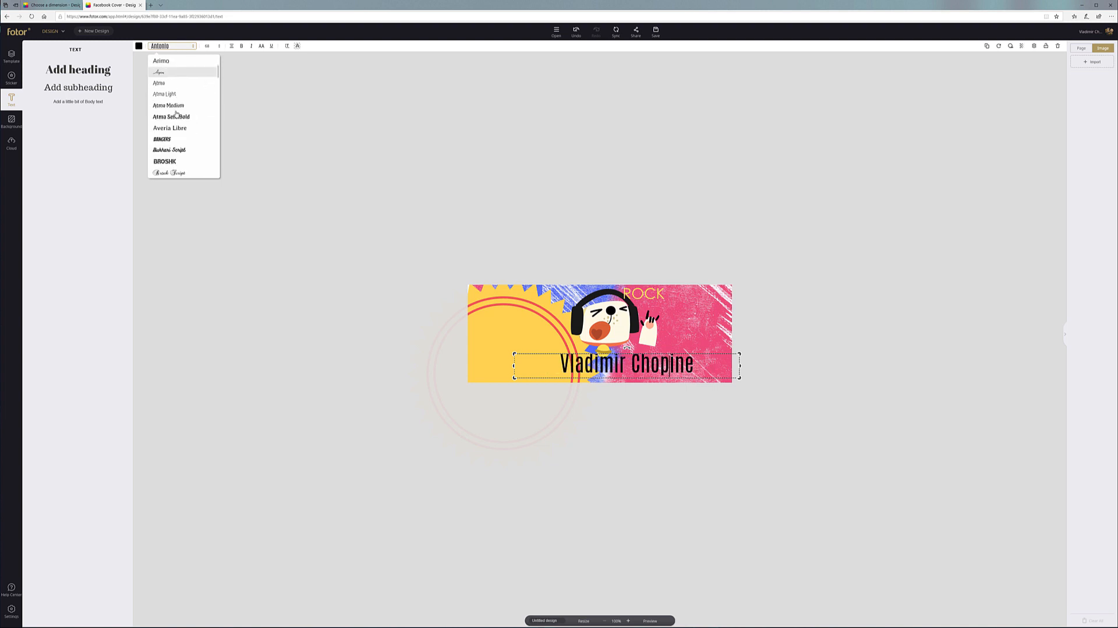
{"action": "scroll", "coordinate": [172, 105], "scroll_direction": "up", "scroll_amount": 3}
{"action": "scroll", "coordinate": [169, 110], "scroll_direction": "down", "scroll_amount": 3}
{"action": "left_click", "coordinate": [157, 126]}
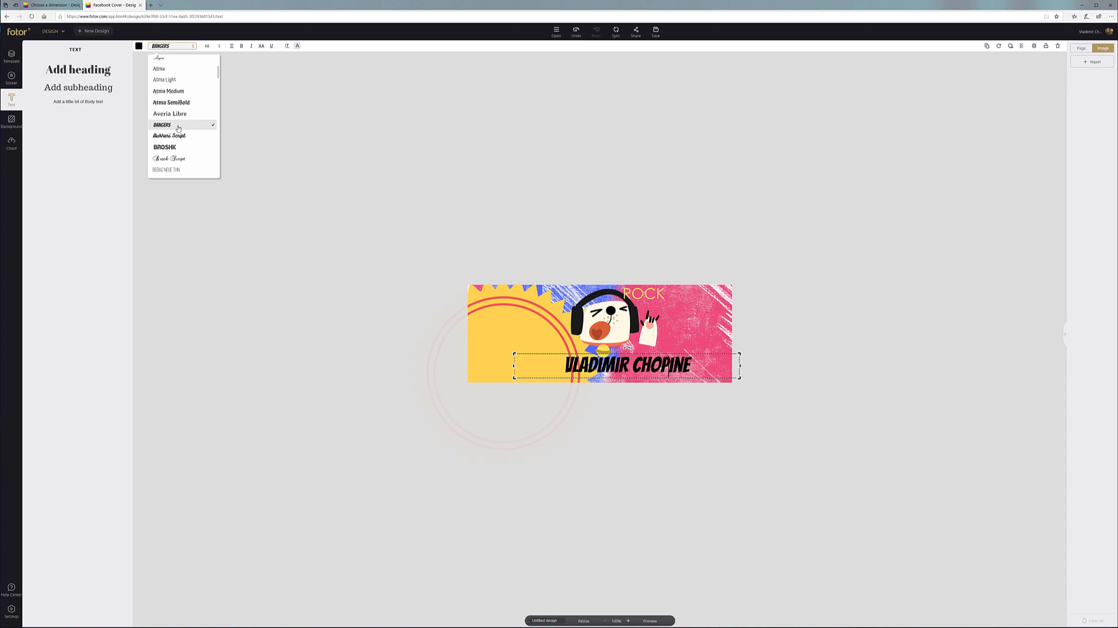
Set the heading font size to 104
{"action": "left_click", "coordinate": [221, 47]}
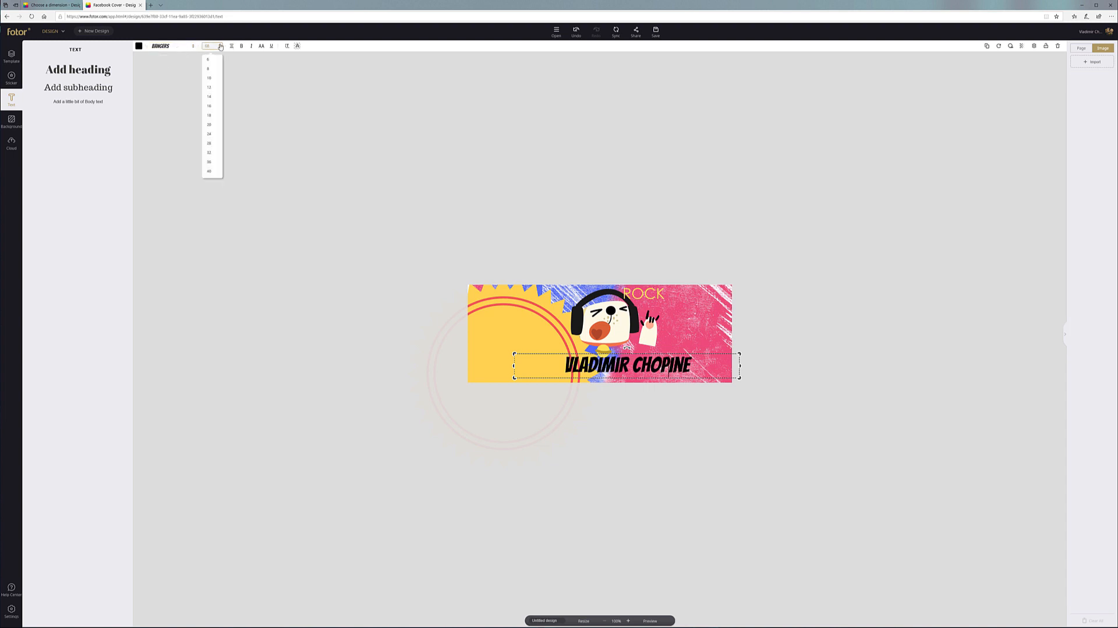
{"action": "scroll", "coordinate": [210, 156], "scroll_direction": "down", "scroll_amount": 3}
{"action": "left_click", "coordinate": [210, 156]}
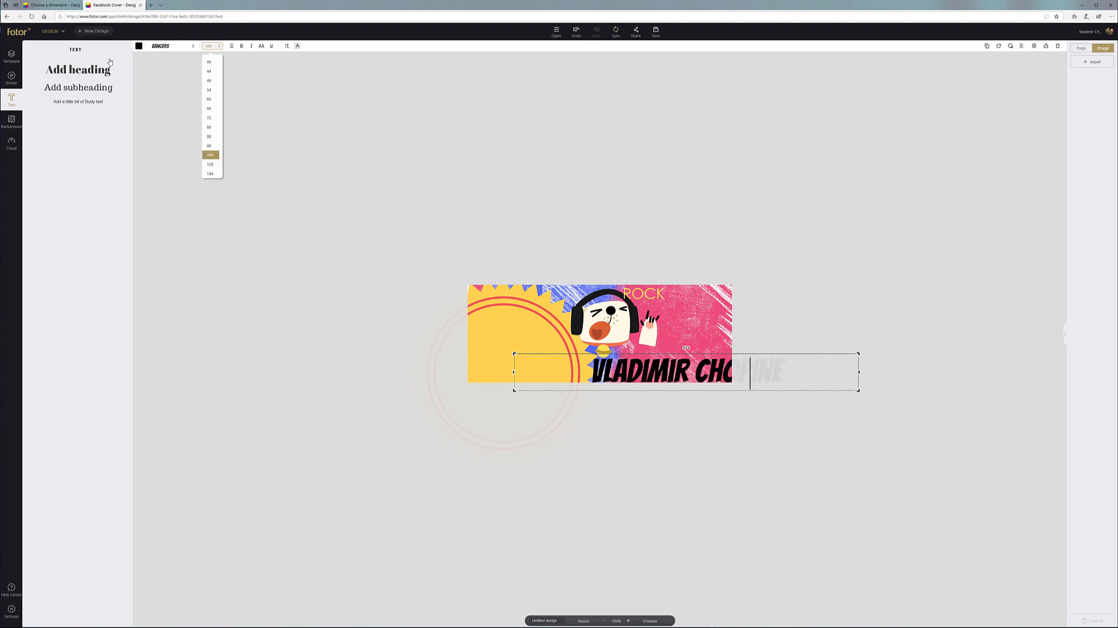
Move and resize the name heading until it fits fully inside the cover's lower edge
{"action": "left_click", "coordinate": [333, 123]}
{"action": "left_click_drag", "start_coordinate": [657, 363], "coordinate": [594, 359]}
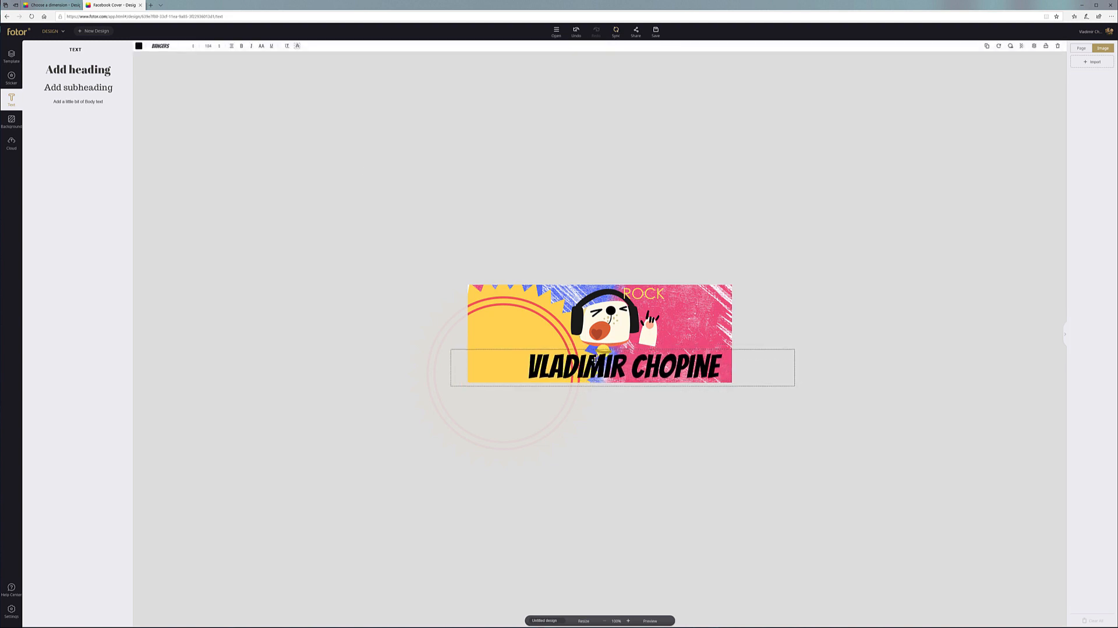
{"action": "left_click_drag", "start_coordinate": [452, 349], "coordinate": [500, 345]}
{"action": "mouse_move", "coordinate": [684, 366]}
{"action": "left_mouse_down"}
{"action": "mouse_move", "coordinate": [659, 367]}
{"action": "mouse_move", "coordinate": [676, 363]}
{"action": "left_mouse_up"}
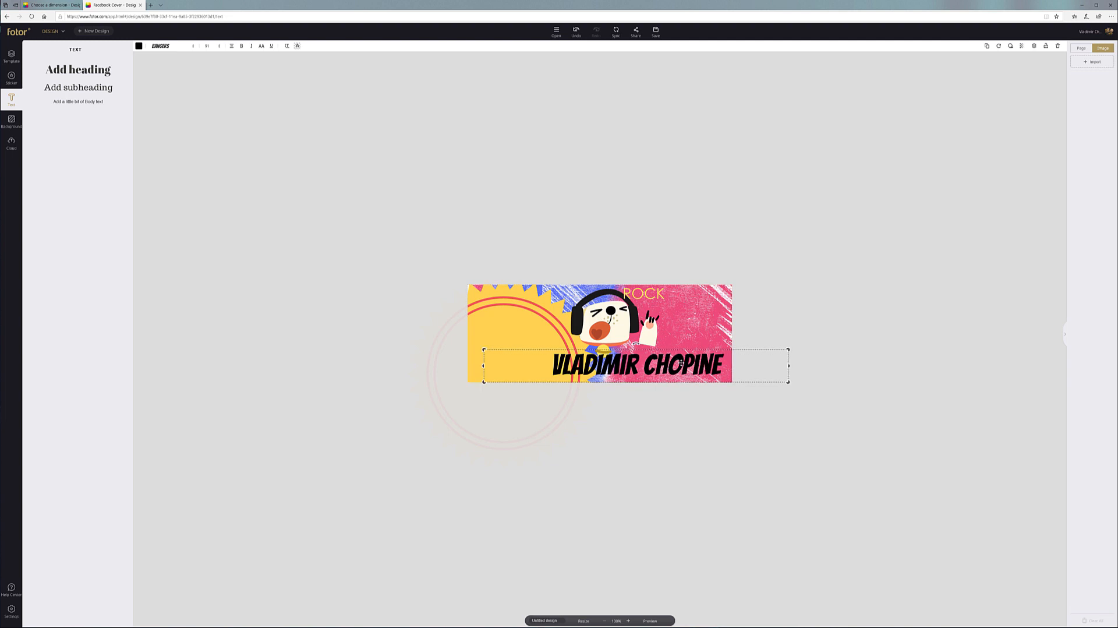
{"action": "left_click_drag", "start_coordinate": [484, 382], "coordinate": [490, 382]}
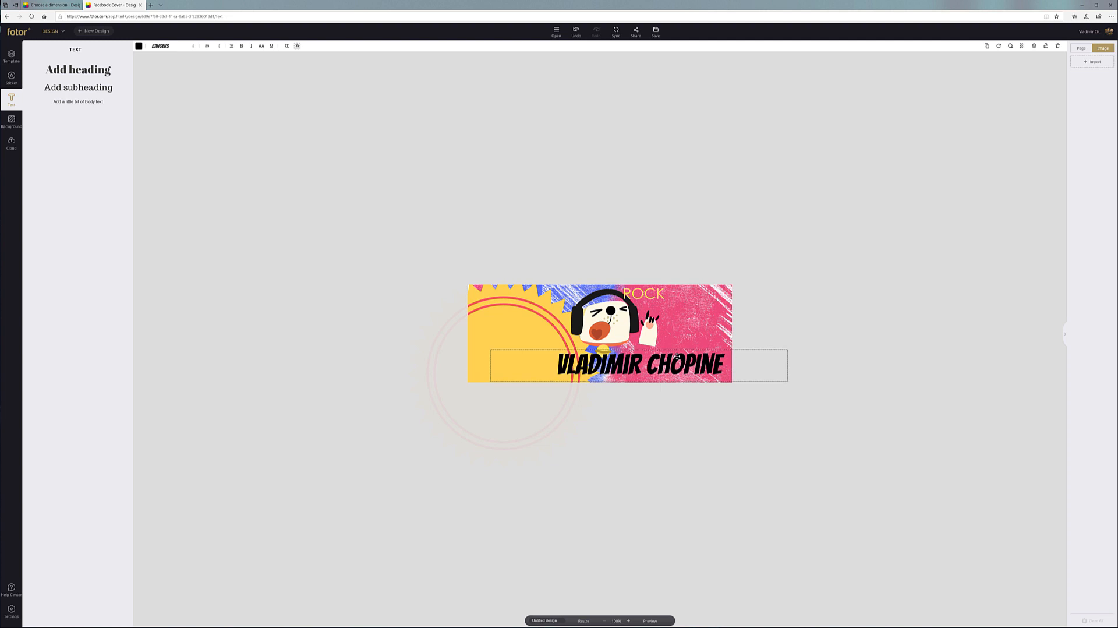
{"action": "left_click", "coordinate": [644, 254]}
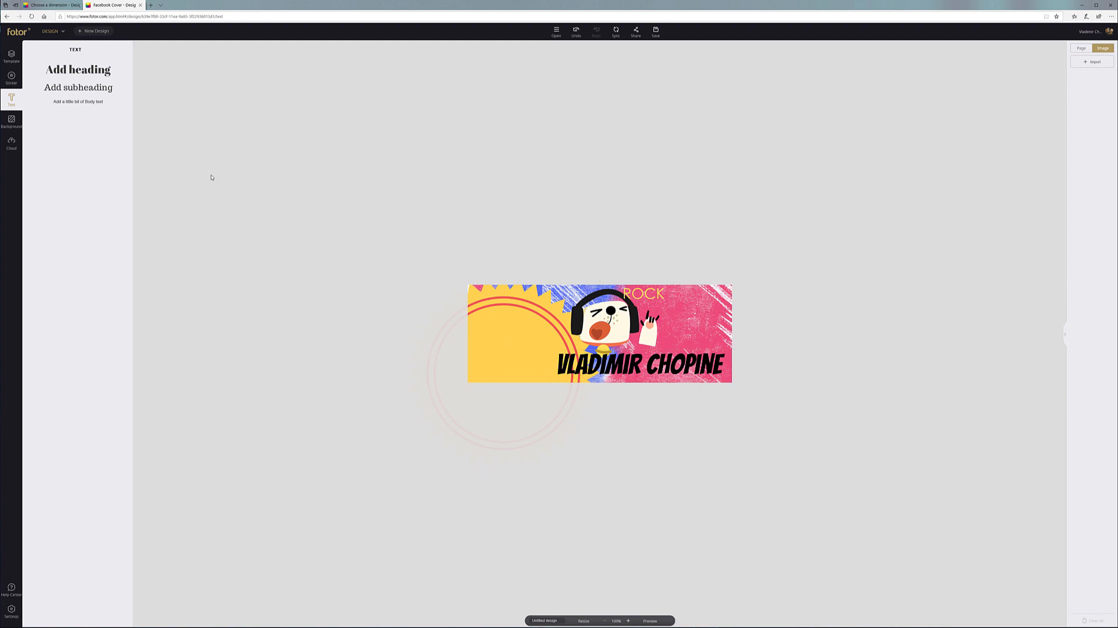
Search stickers for 'cat', then try out a dancing-cat sticker and delete it
{"action": "left_click", "coordinate": [11, 76]}
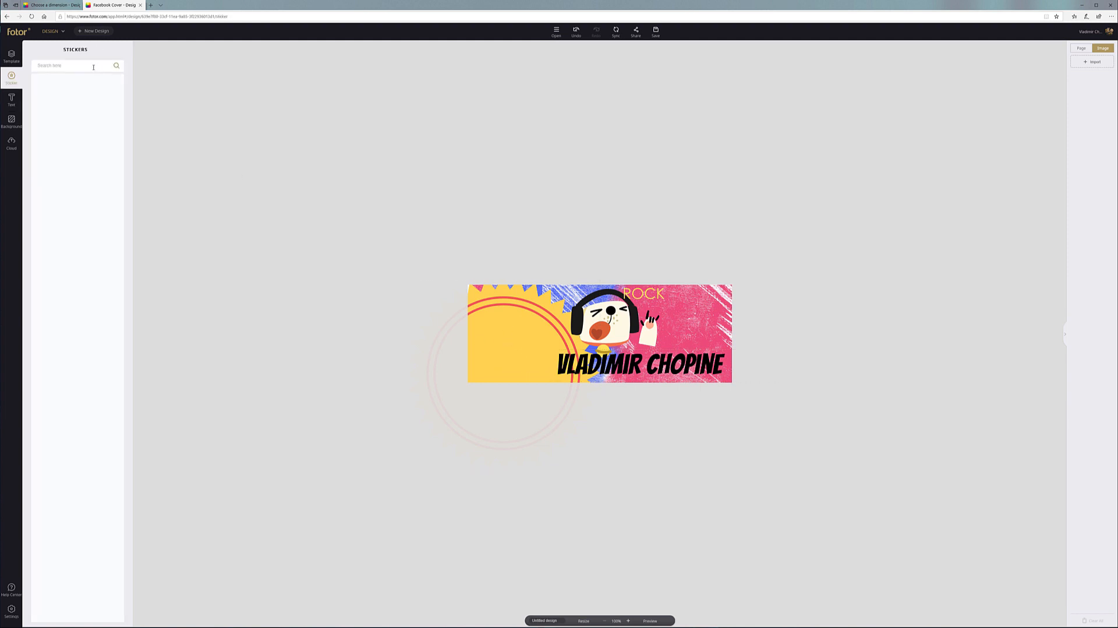
{"action": "left_click", "coordinate": [93, 68]}
{"action": "type", "text": "cat"}
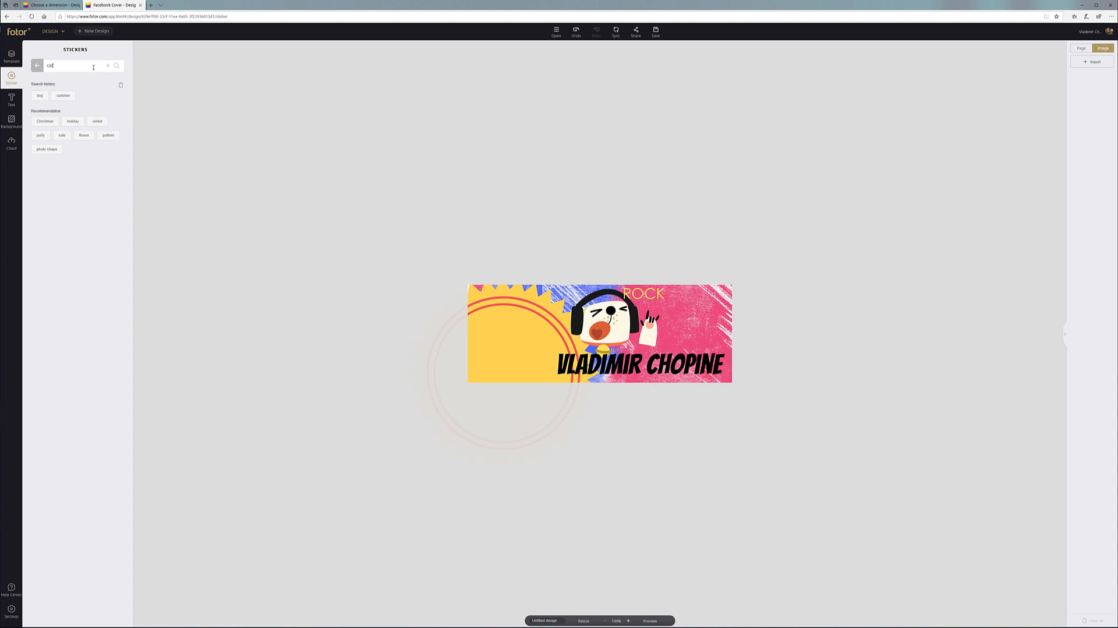
{"action": "key", "text": "Return"}
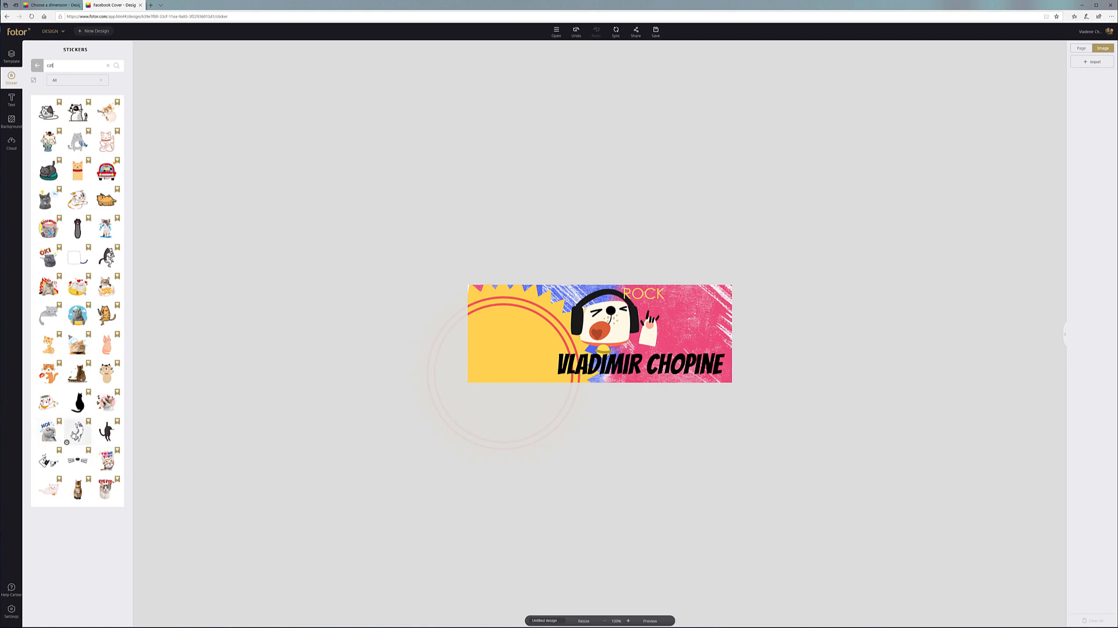
{"action": "left_click_drag", "start_coordinate": [66, 441], "coordinate": [407, 290]}
{"action": "left_click_drag", "start_coordinate": [494, 307], "coordinate": [505, 372]}
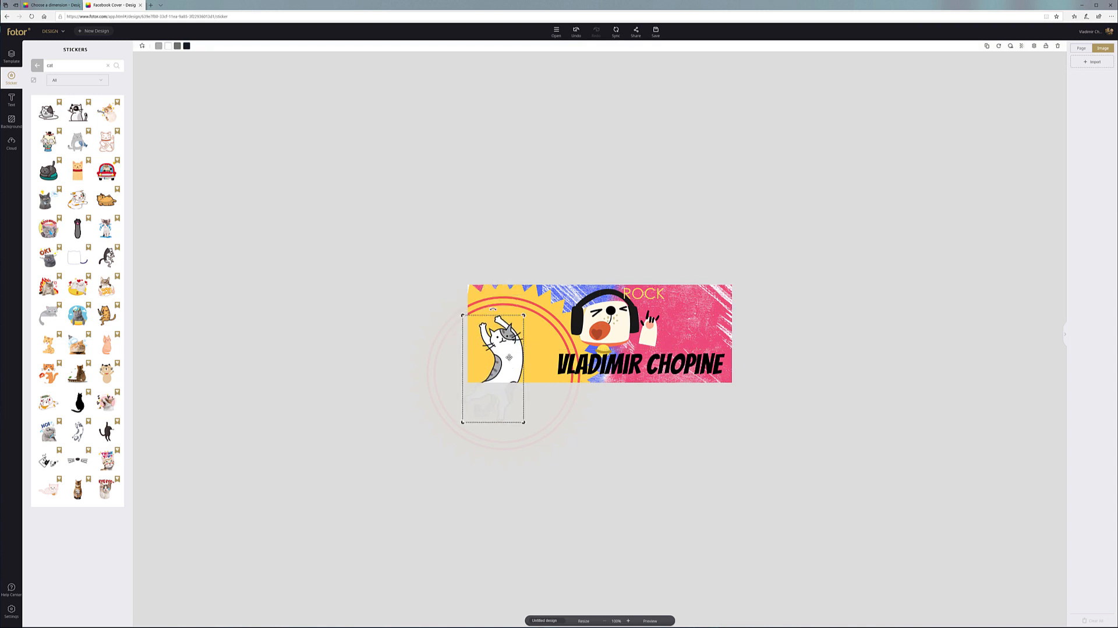
{"action": "key", "text": "Delete"}
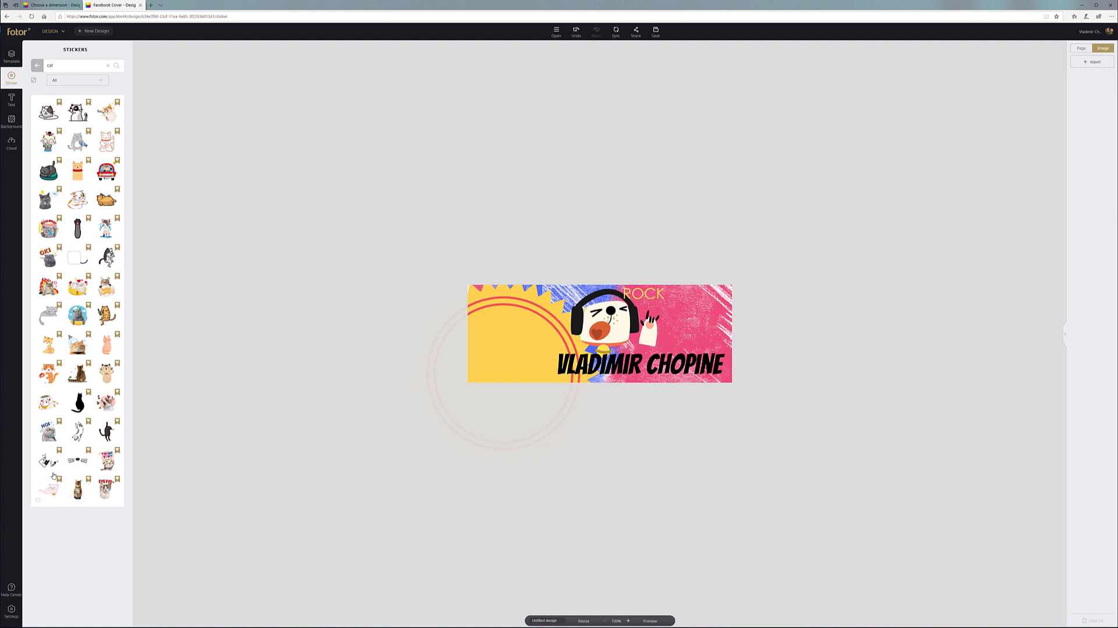
Discard a stray cat sticker and place the black whiskers sticker on the yellow left side
{"action": "left_click_drag", "start_coordinate": [48, 461], "coordinate": [525, 360]}
{"action": "left_click_drag", "start_coordinate": [108, 418], "coordinate": [248, 417]}
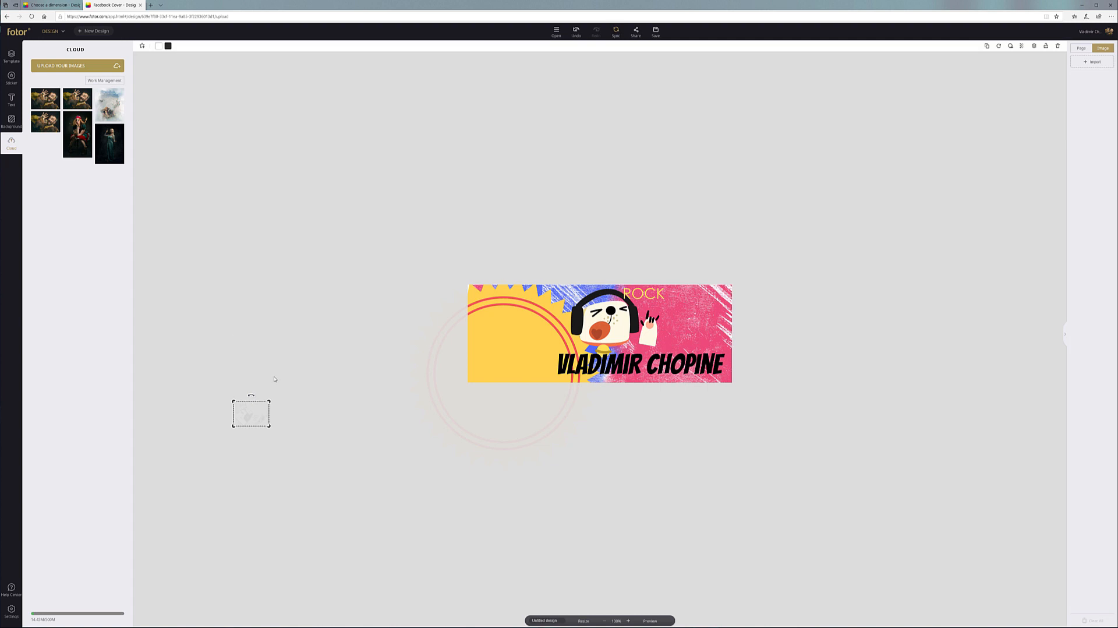
{"action": "left_click", "coordinate": [11, 77]}
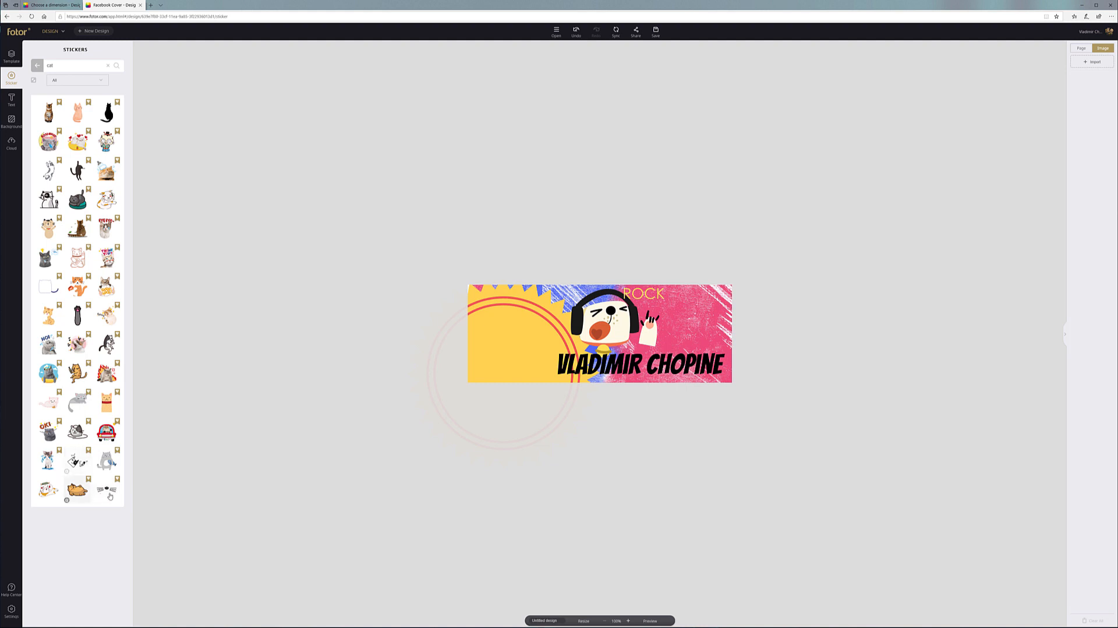
{"action": "left_click_drag", "start_coordinate": [108, 491], "coordinate": [518, 358]}
{"action": "left_click", "coordinate": [745, 320]}
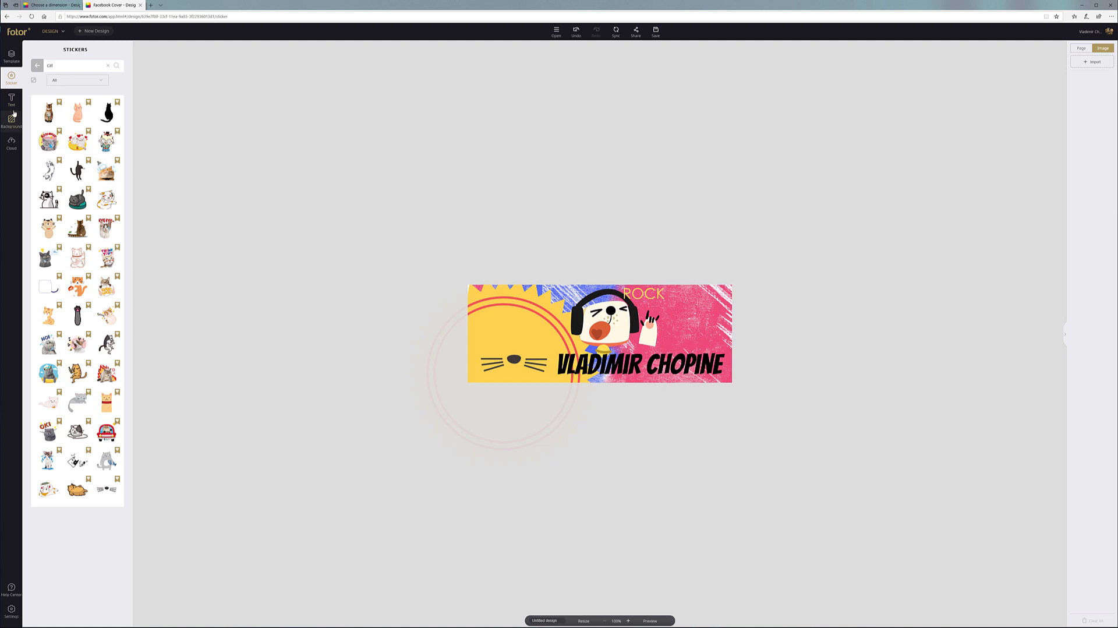
{"action": "left_click", "coordinate": [12, 56]}
Clear the cat search and search the sticker library for 'eye'
{"action": "left_click", "coordinate": [11, 78]}
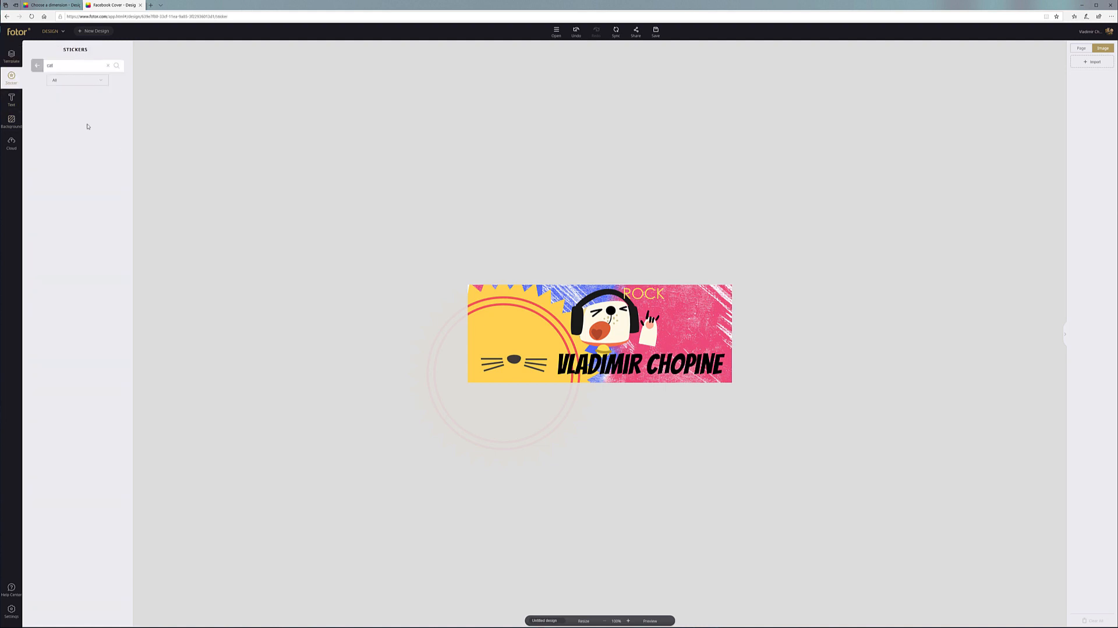
{"action": "left_click", "coordinate": [38, 67]}
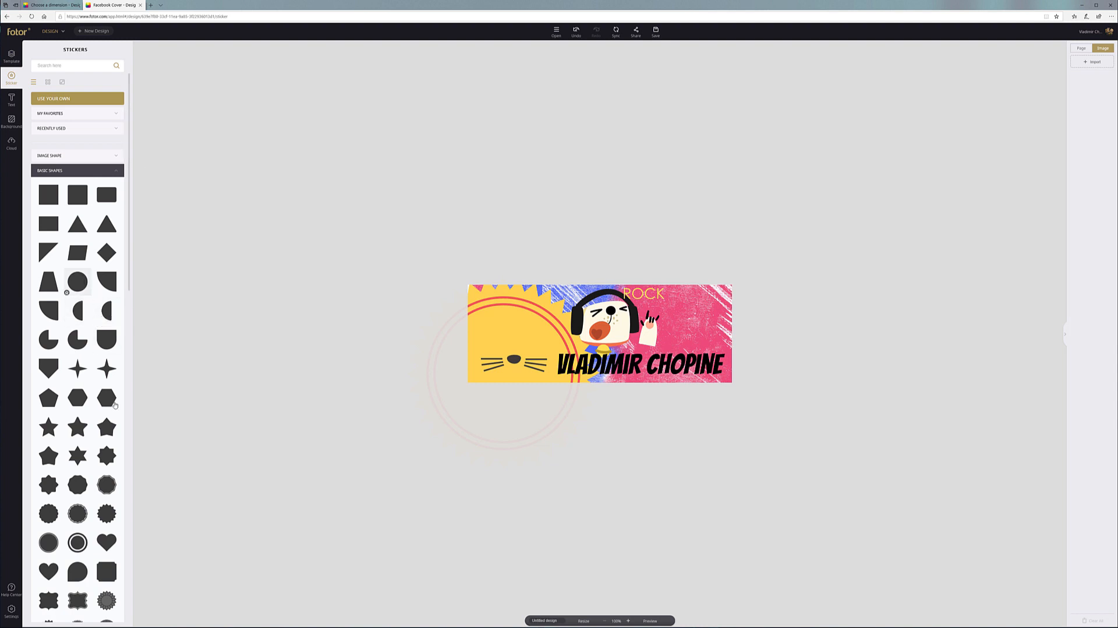
{"action": "scroll", "coordinate": [99, 384], "scroll_direction": "down", "scroll_amount": 3}
{"action": "scroll", "coordinate": [106, 454], "scroll_direction": "down", "scroll_amount": 6}
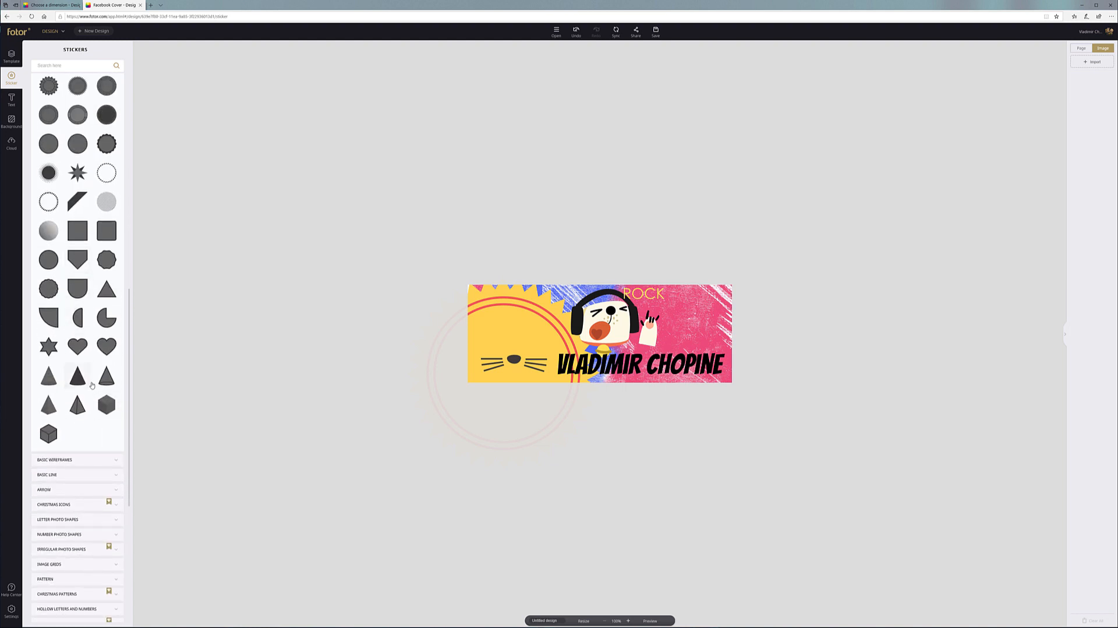
{"action": "scroll", "coordinate": [100, 360], "scroll_direction": "down", "scroll_amount": 2}
{"action": "left_click", "coordinate": [73, 64]}
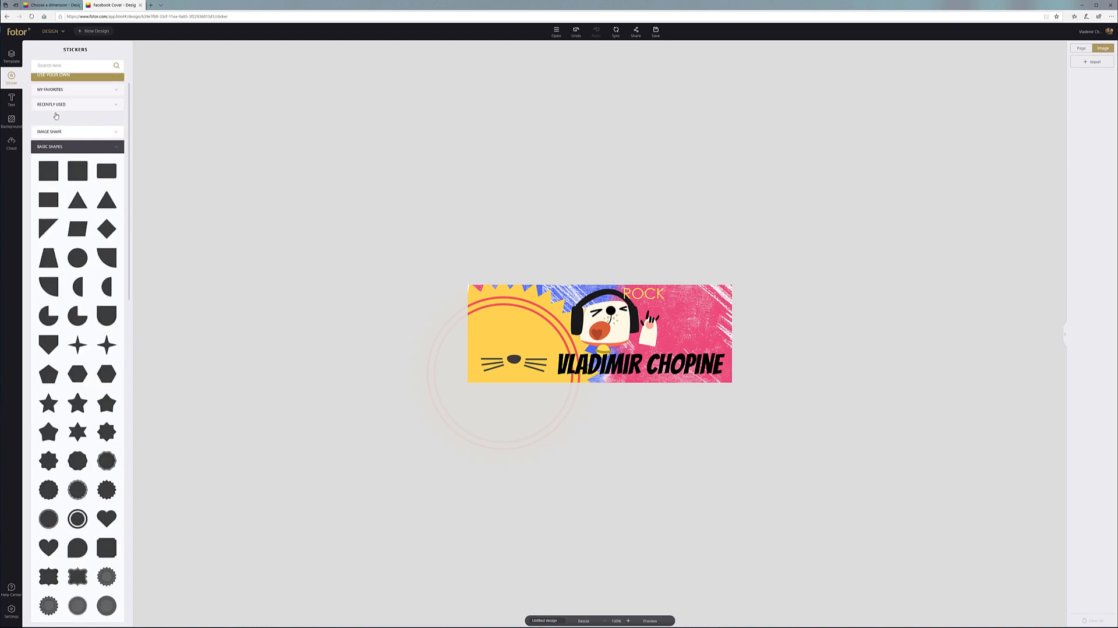
{"action": "type", "text": "eye"}
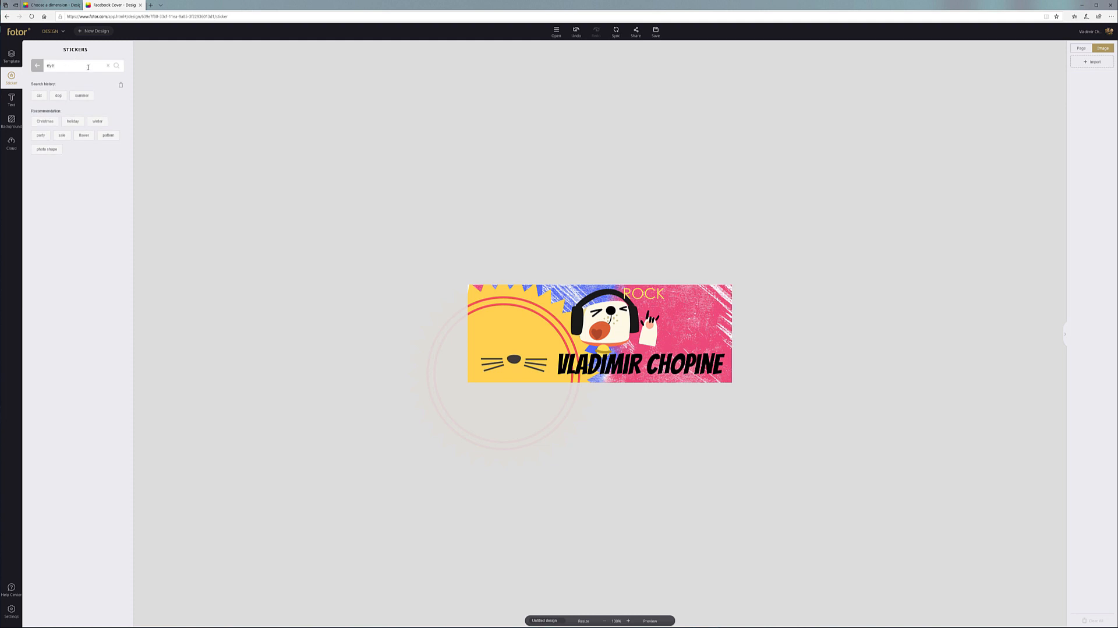
{"action": "key", "text": "Return"}
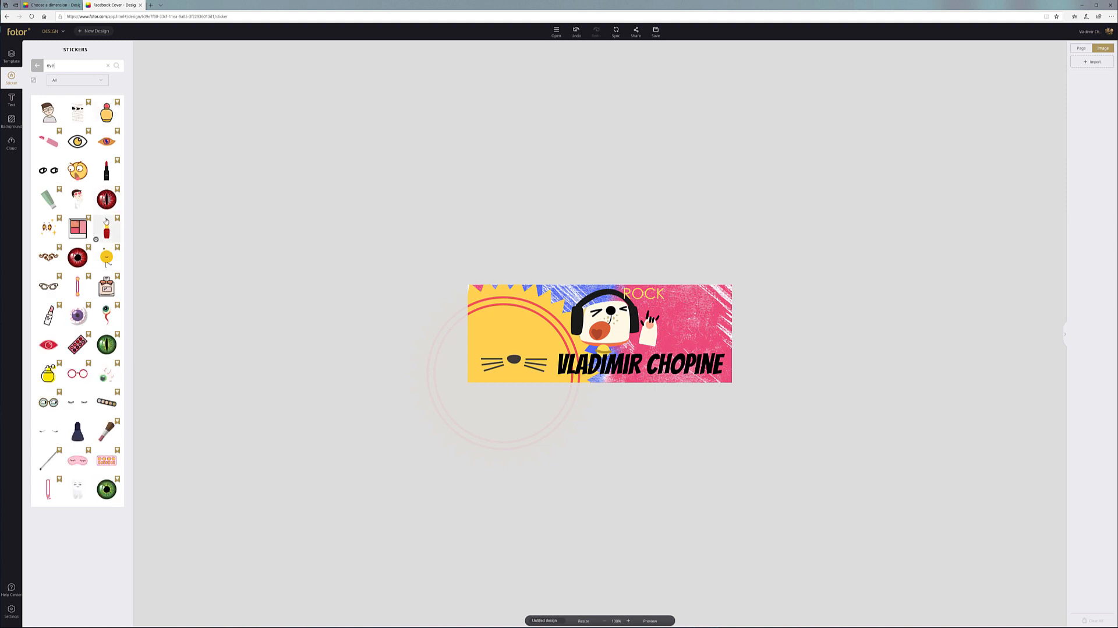
Add two green cat-eye stickers to the banner, then delete both
{"action": "left_click_drag", "start_coordinate": [106, 349], "coordinate": [495, 333]}
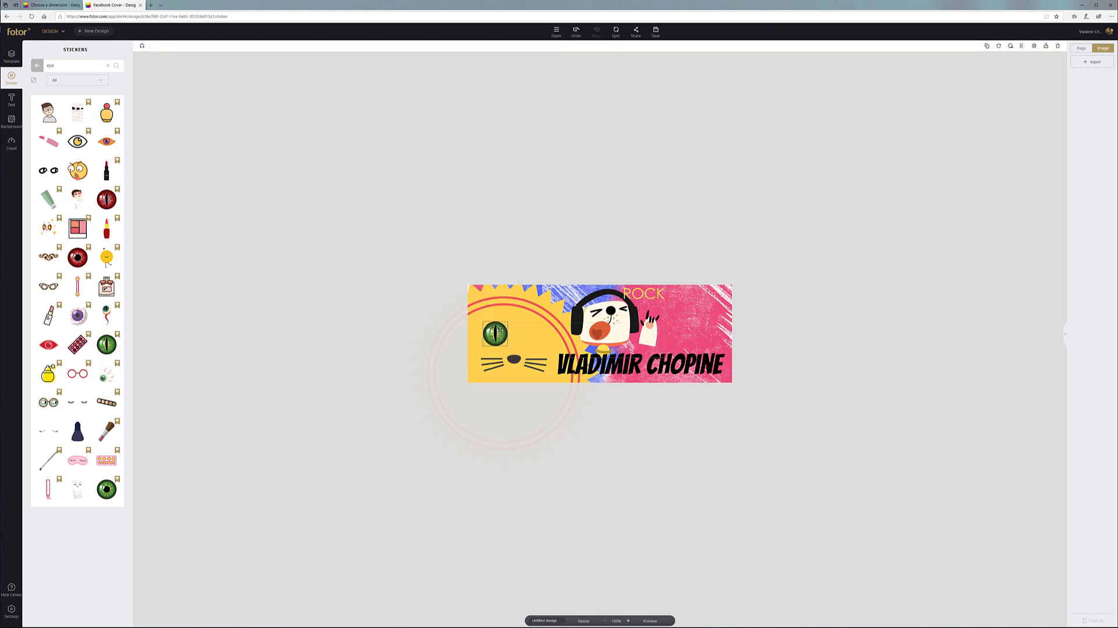
{"action": "left_click_drag", "start_coordinate": [107, 344], "coordinate": [529, 332]}
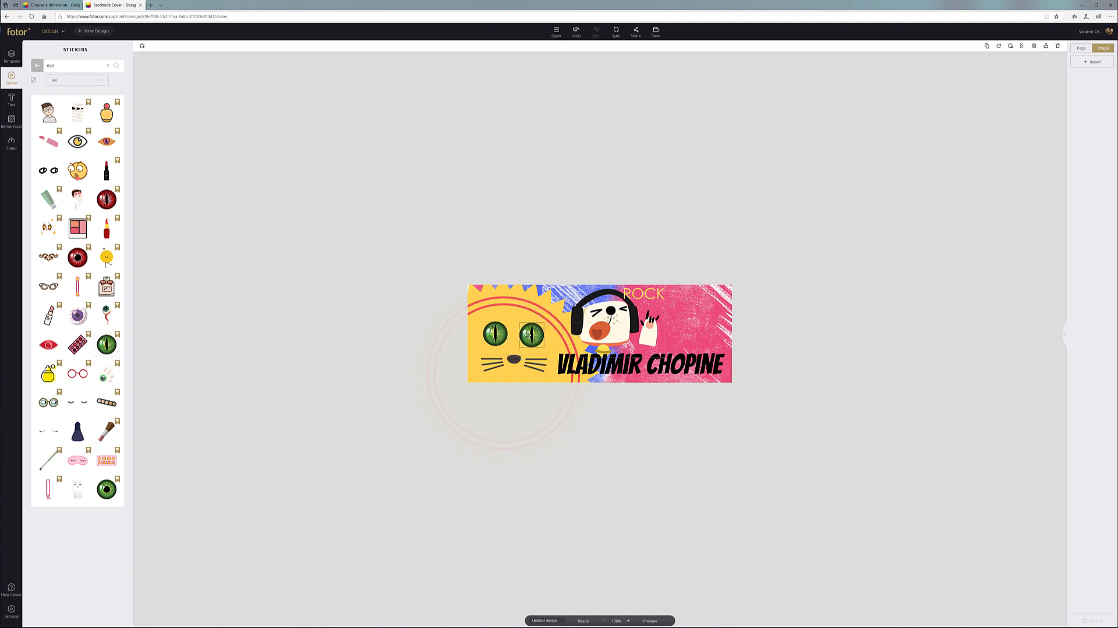
{"action": "key", "text": "Delete"}
{"action": "left_click", "coordinate": [495, 334]}
{"action": "key", "text": "Delete"}
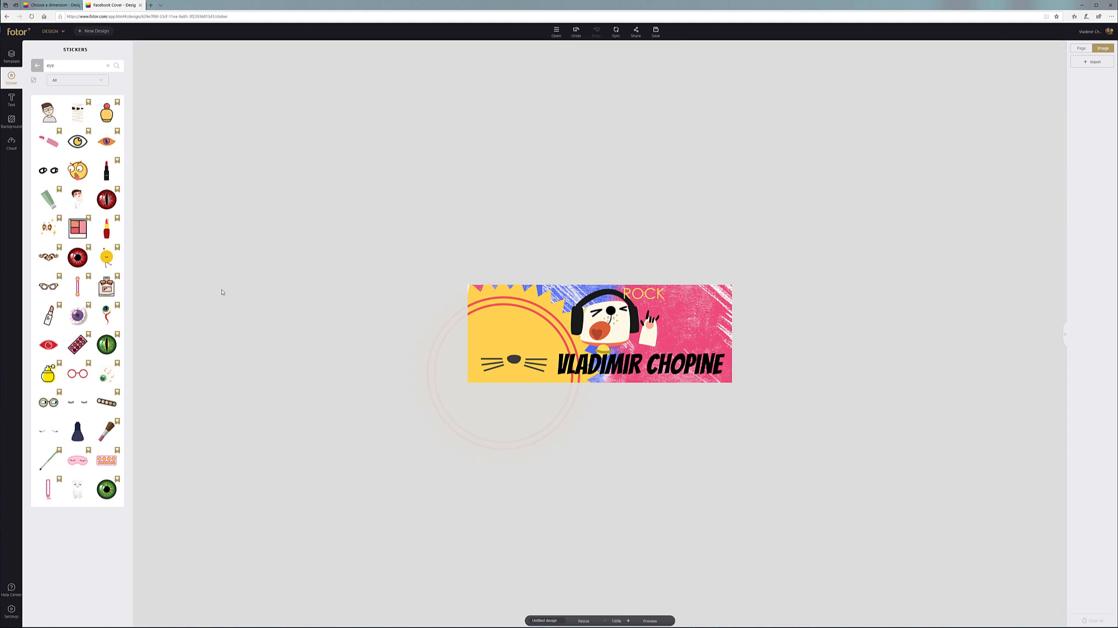
Place two dark circles as eyes and a small pupil circle on the left eye
{"action": "left_click", "coordinate": [37, 65]}
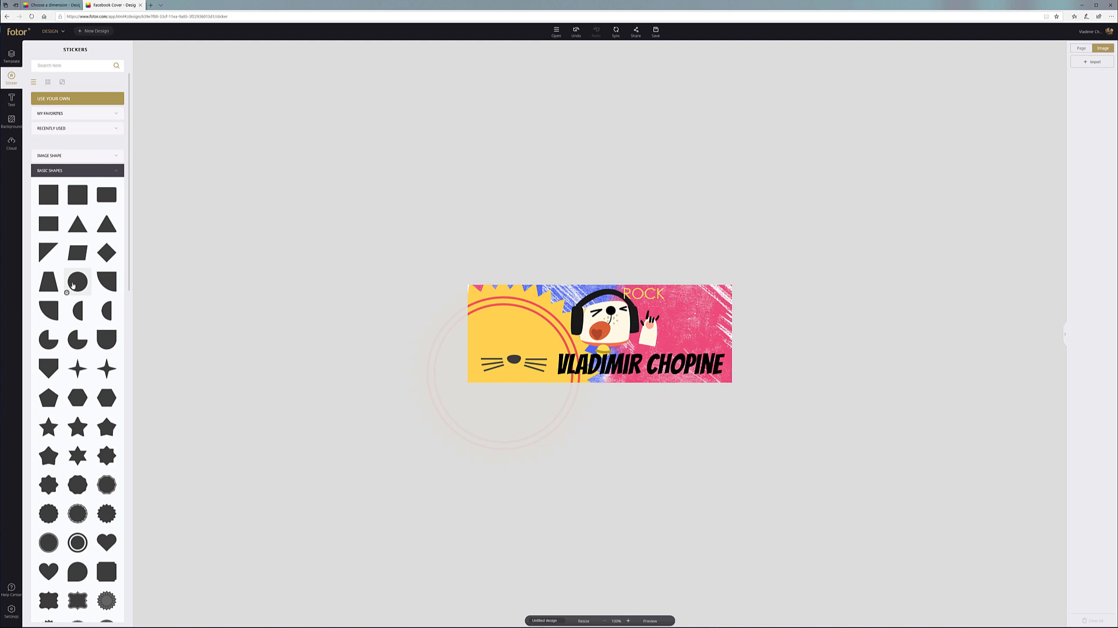
{"action": "left_click_drag", "start_coordinate": [73, 283], "coordinate": [503, 341]}
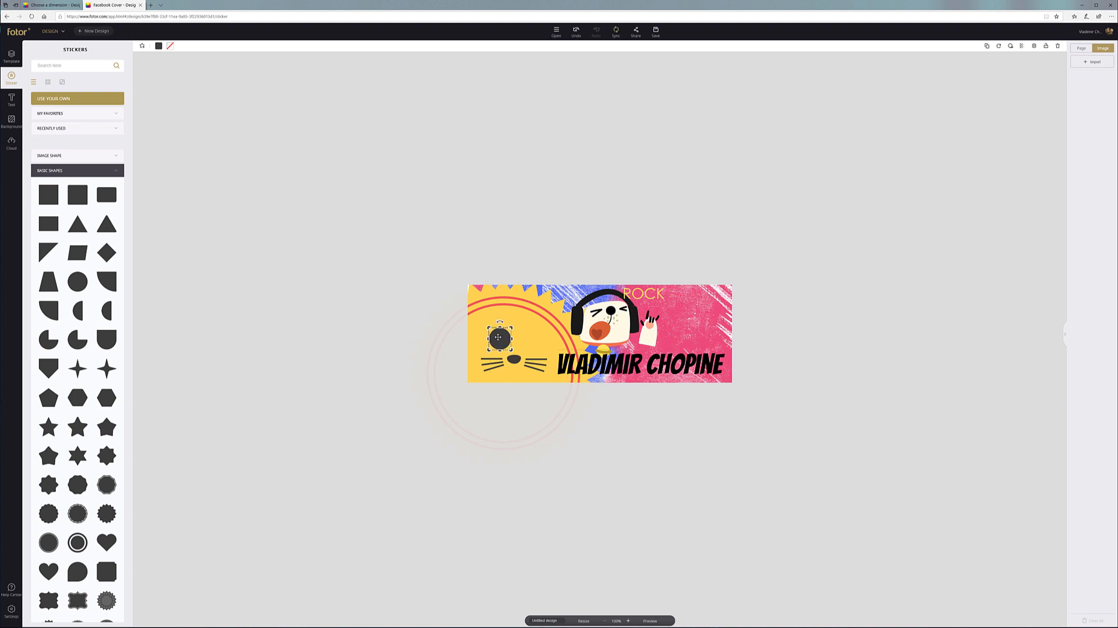
{"action": "left_click", "coordinate": [986, 46]}
{"action": "left_click_drag", "start_coordinate": [511, 345], "coordinate": [531, 339]}
{"action": "left_click", "coordinate": [987, 46]}
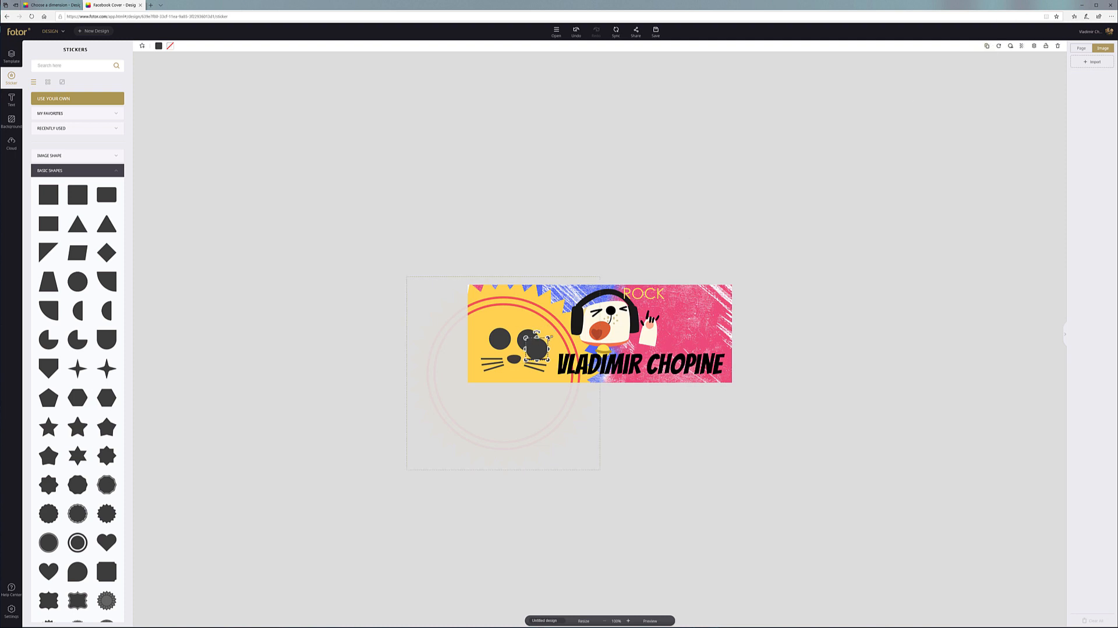
{"action": "left_click_drag", "start_coordinate": [548, 337], "coordinate": [540, 346]}
{"action": "left_click_drag", "start_coordinate": [532, 353], "coordinate": [504, 341]}
Change the left eye circle's fill colour to white
{"action": "left_click", "coordinate": [496, 332]}
{"action": "left_click", "coordinate": [159, 46]}
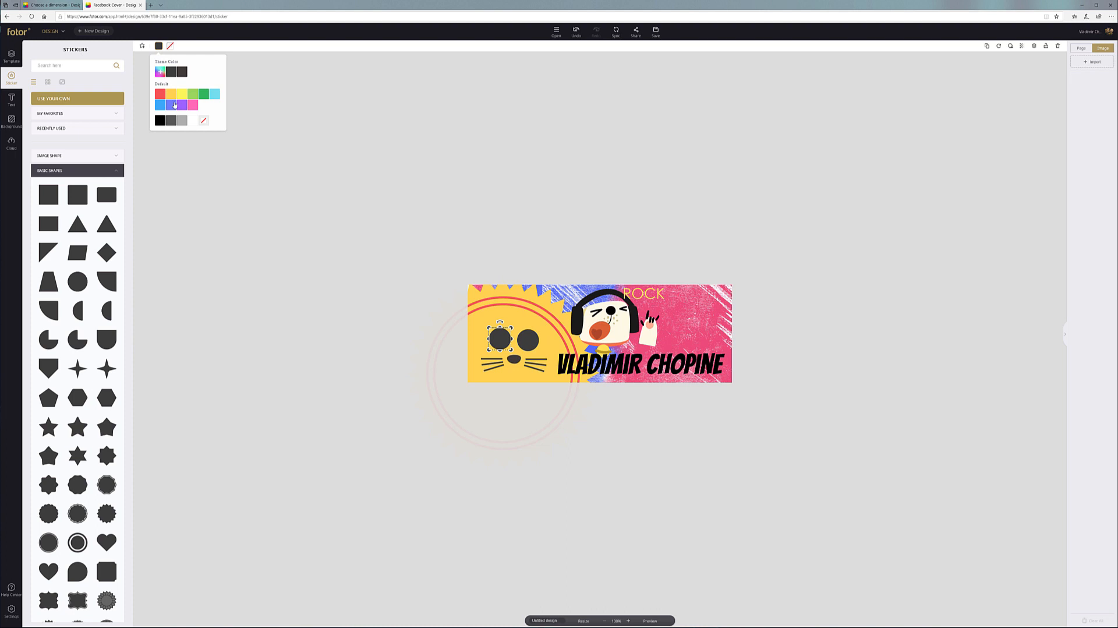
{"action": "left_click", "coordinate": [193, 120]}
{"action": "left_click", "coordinate": [384, 225]}
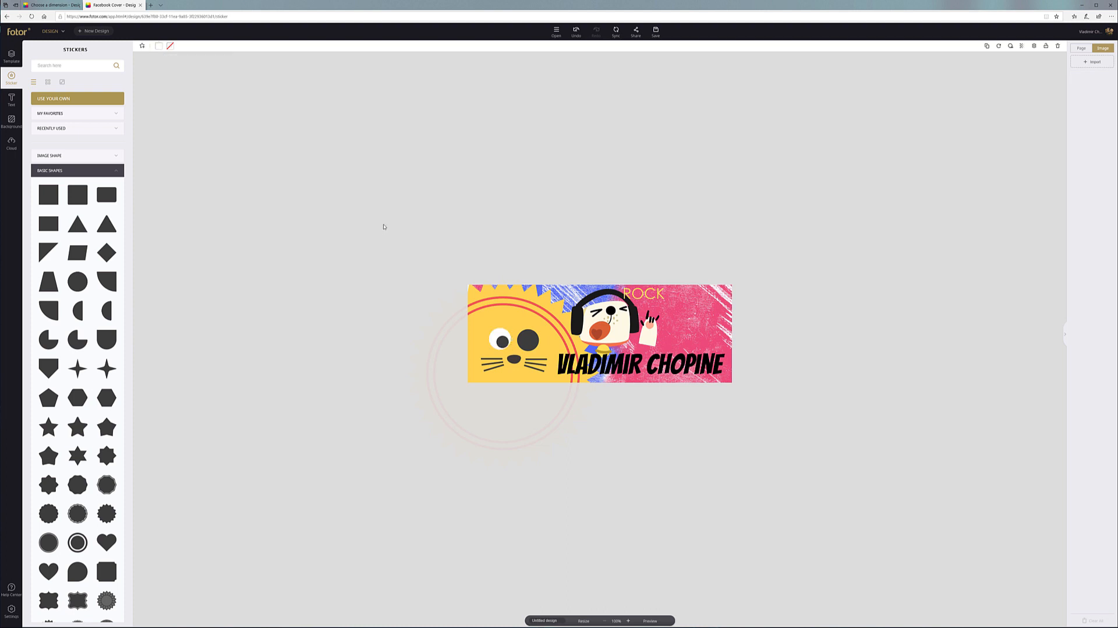
Copy the pupil onto the right eye, make that eye white, and align the pupils
{"action": "left_click", "coordinate": [503, 343]}
{"action": "left_click", "coordinate": [986, 45]}
{"action": "left_click_drag", "start_coordinate": [511, 352], "coordinate": [531, 347]}
{"action": "left_click", "coordinate": [158, 46]}
{"action": "left_click", "coordinate": [193, 120]}
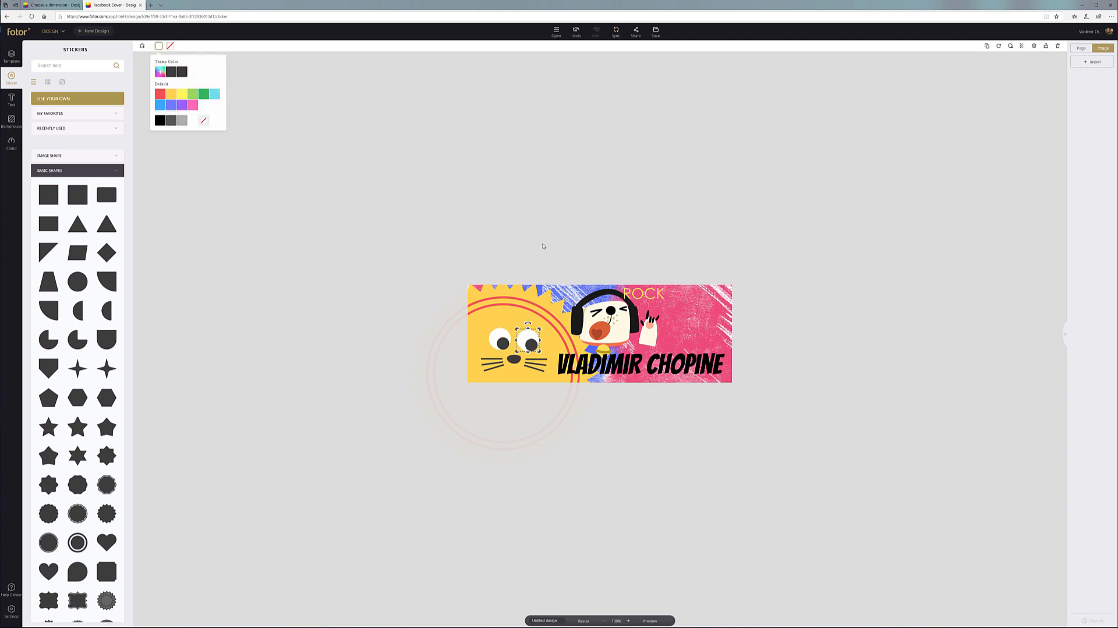
{"action": "left_click", "coordinate": [479, 205]}
{"action": "left_click", "coordinate": [526, 344]}
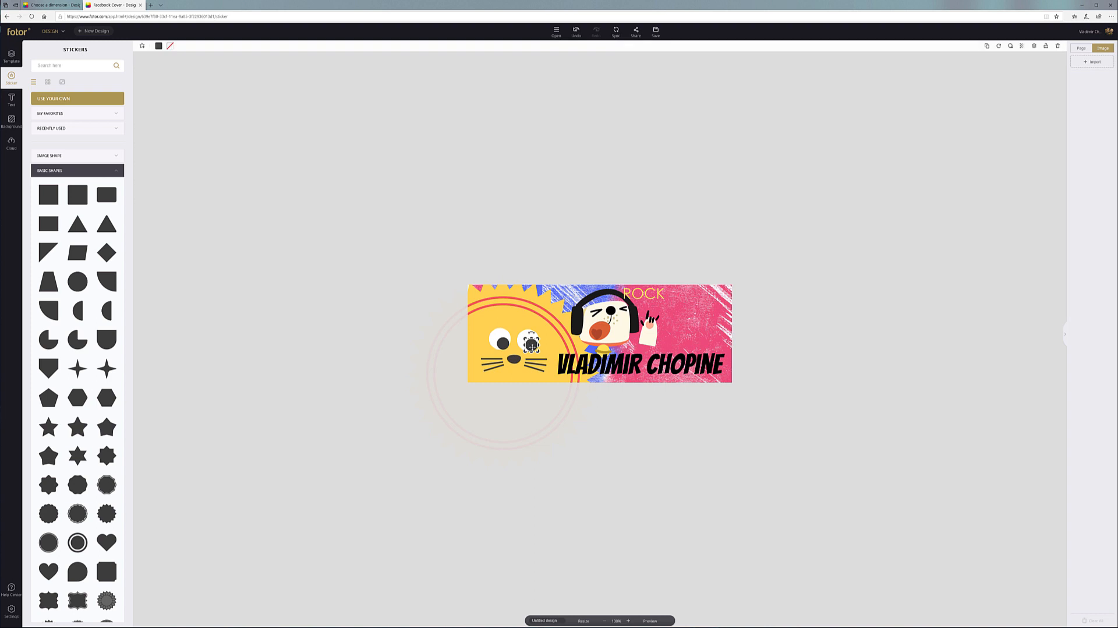
{"action": "left_click_drag", "start_coordinate": [525, 344], "coordinate": [504, 344]}
{"action": "left_click", "coordinate": [502, 344]}
{"action": "left_click", "coordinate": [594, 200]}
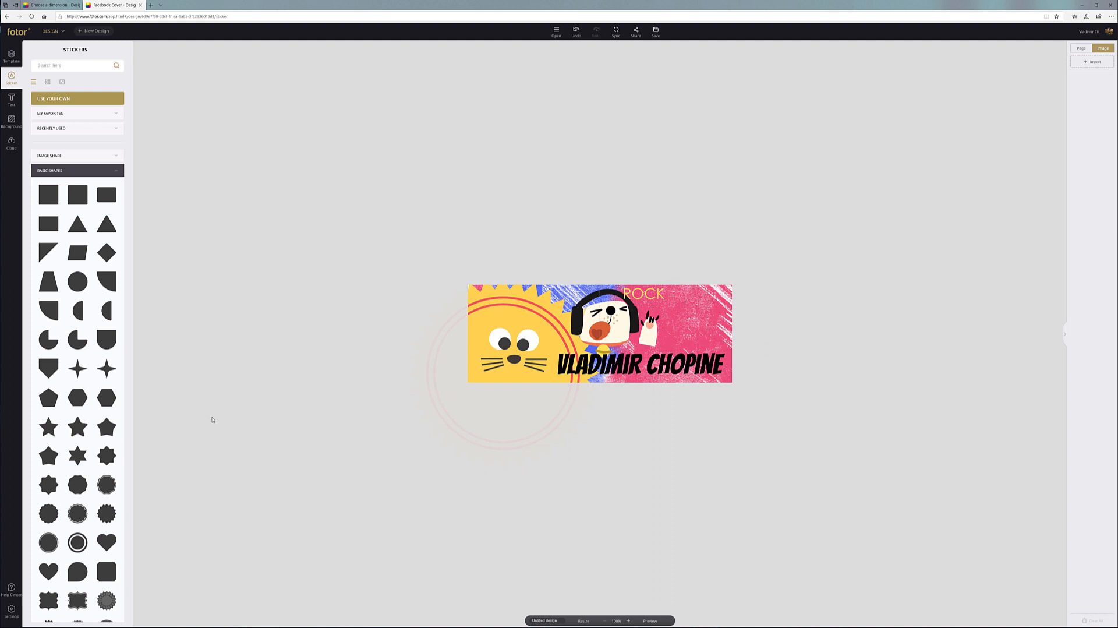
Add diagonal-line brows above the left eye and, angled, above the right eye
{"action": "scroll", "coordinate": [84, 384], "scroll_direction": "down", "scroll_amount": 8}
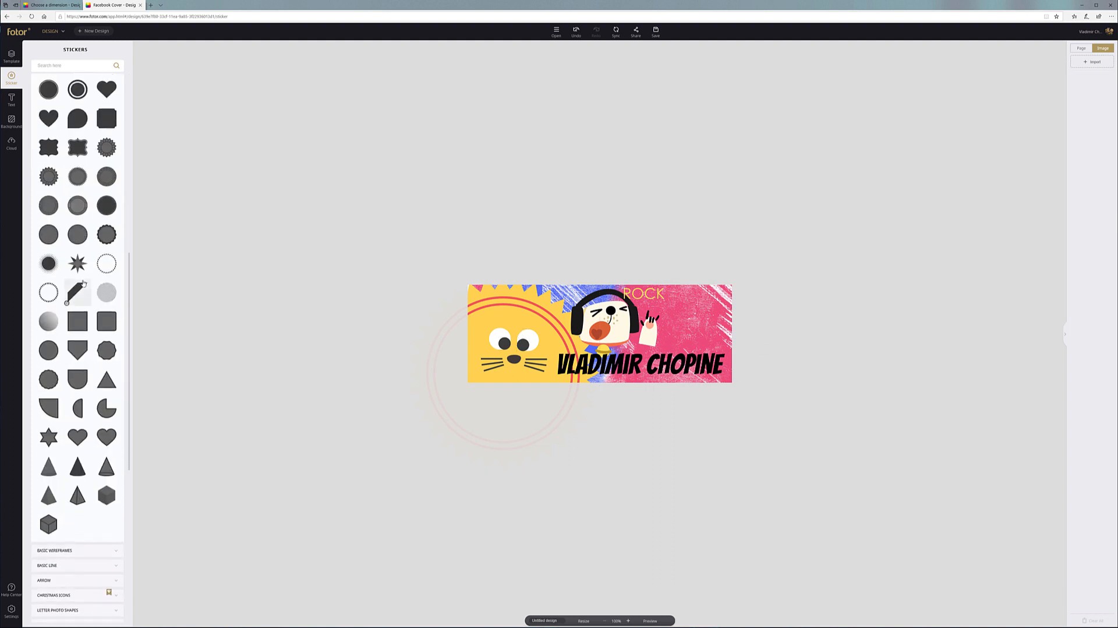
{"action": "left_click_drag", "start_coordinate": [427, 303], "coordinate": [493, 332]}
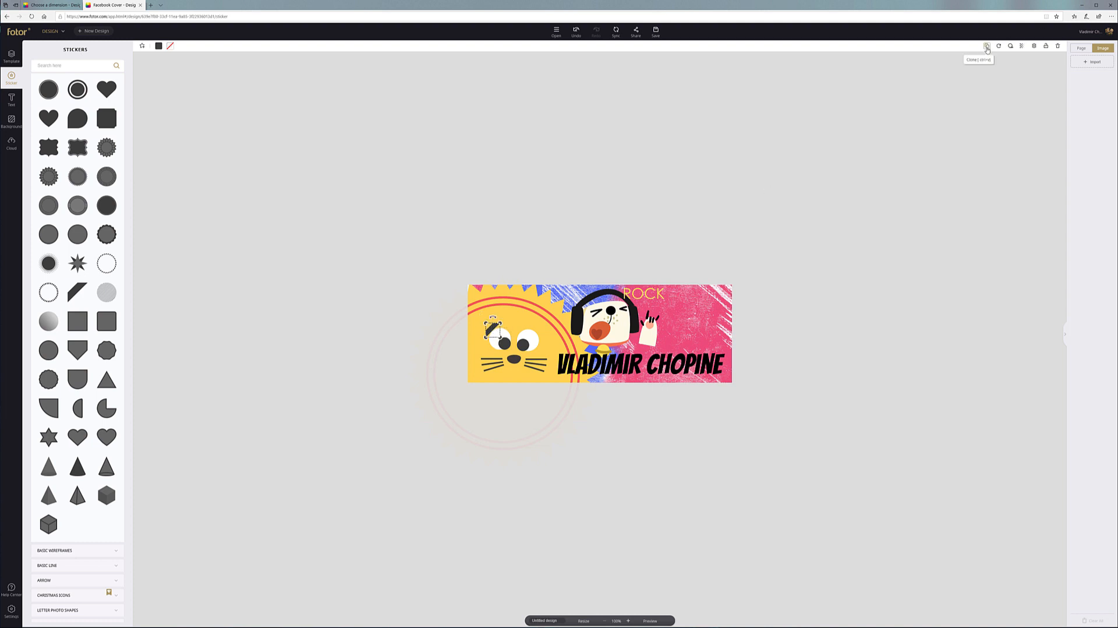
{"action": "left_click_drag", "start_coordinate": [493, 329], "coordinate": [491, 327]}
{"action": "left_click", "coordinate": [986, 46]}
{"action": "left_click_drag", "start_coordinate": [517, 328], "coordinate": [495, 331]}
{"action": "left_click", "coordinate": [536, 326]}
{"action": "left_click_drag", "start_coordinate": [535, 326], "coordinate": [536, 332]}
Shift the rocking dog sticker slightly up and to the left
{"action": "left_click", "coordinate": [361, 274]}
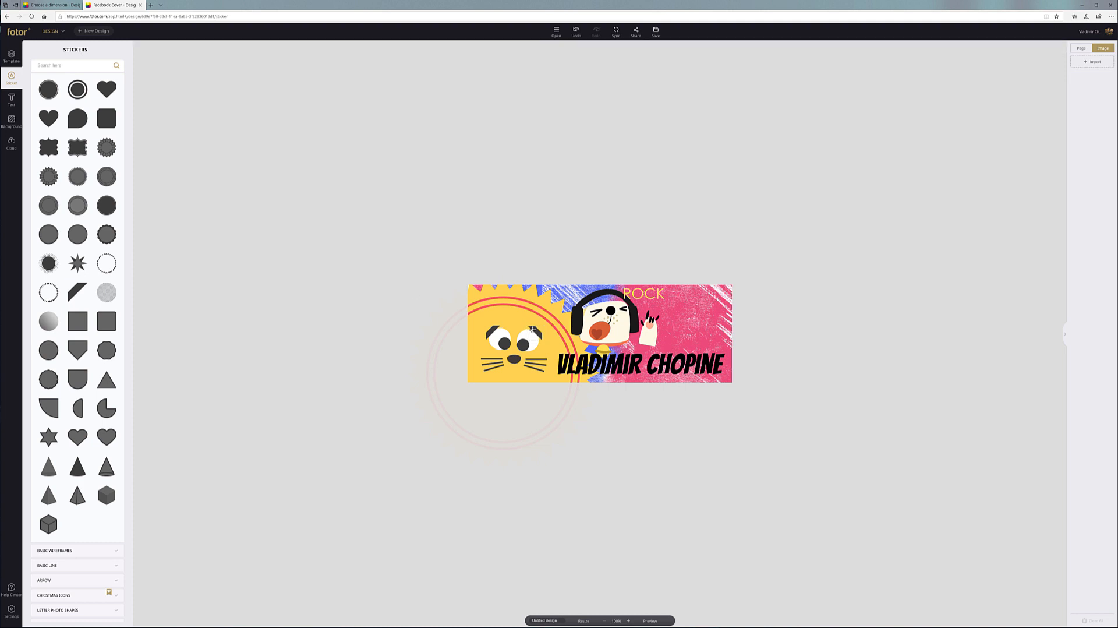
{"action": "left_click", "coordinate": [534, 334]}
{"action": "left_click", "coordinate": [401, 271]}
{"action": "left_click_drag", "start_coordinate": [612, 322], "coordinate": [609, 322]}
{"action": "left_click", "coordinate": [794, 311]}
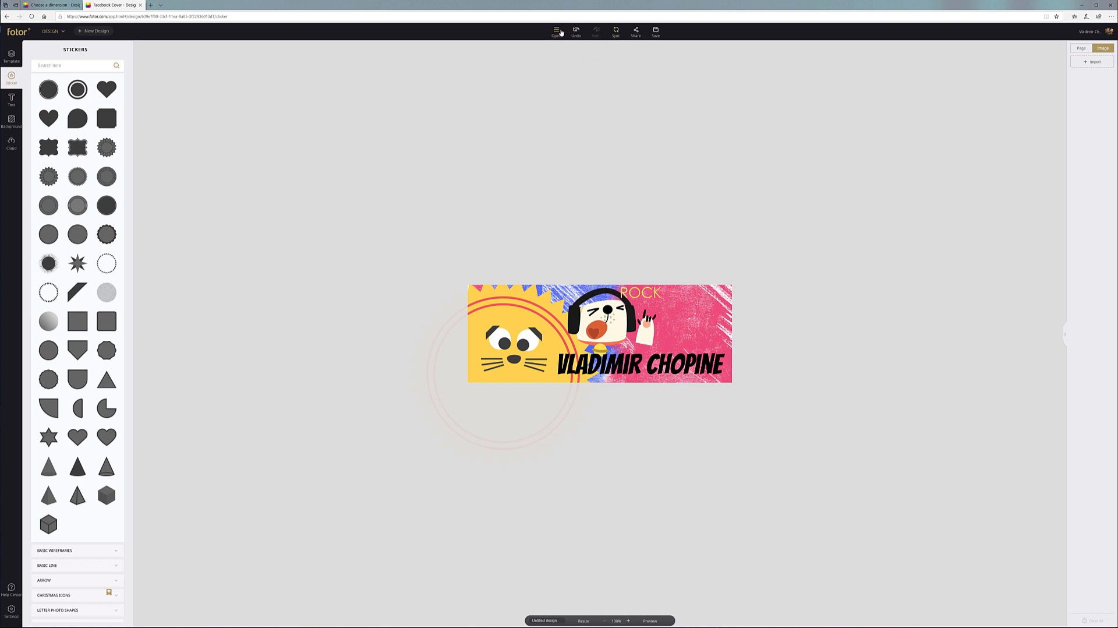
{"action": "left_click", "coordinate": [654, 32]}
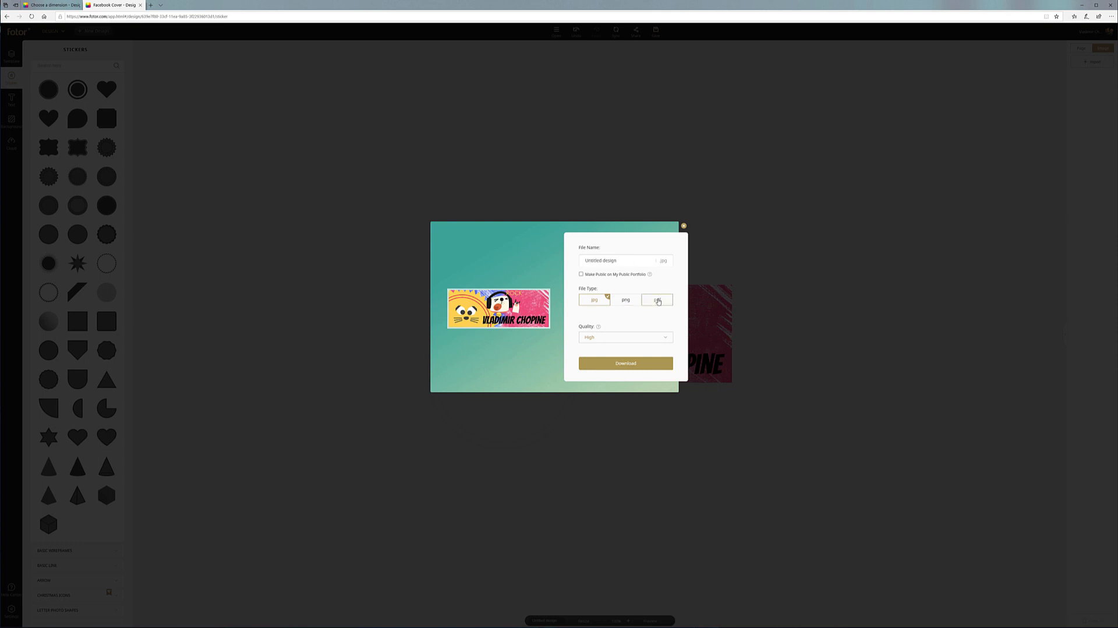
{"action": "left_click", "coordinate": [683, 225]}
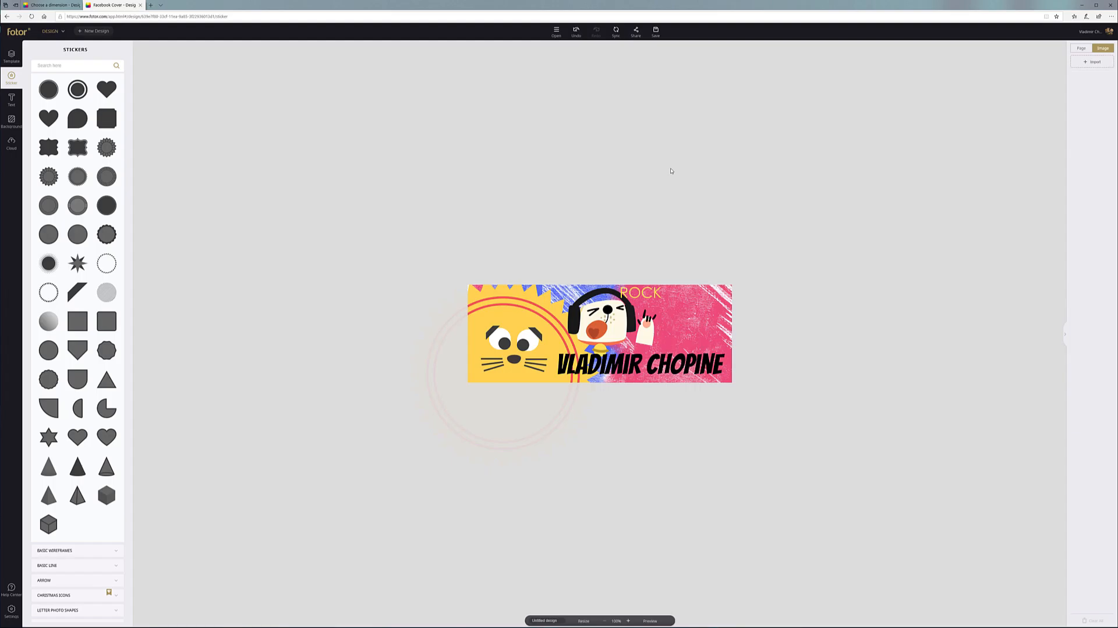
{"action": "left_click", "coordinate": [631, 33]}
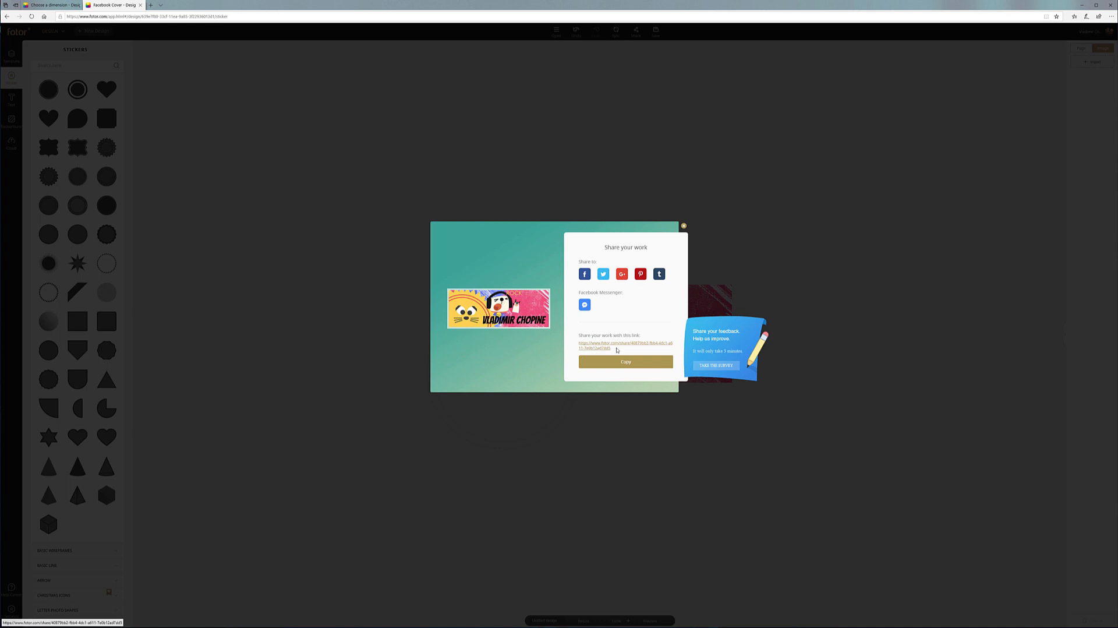
{"action": "left_click", "coordinate": [683, 225]}
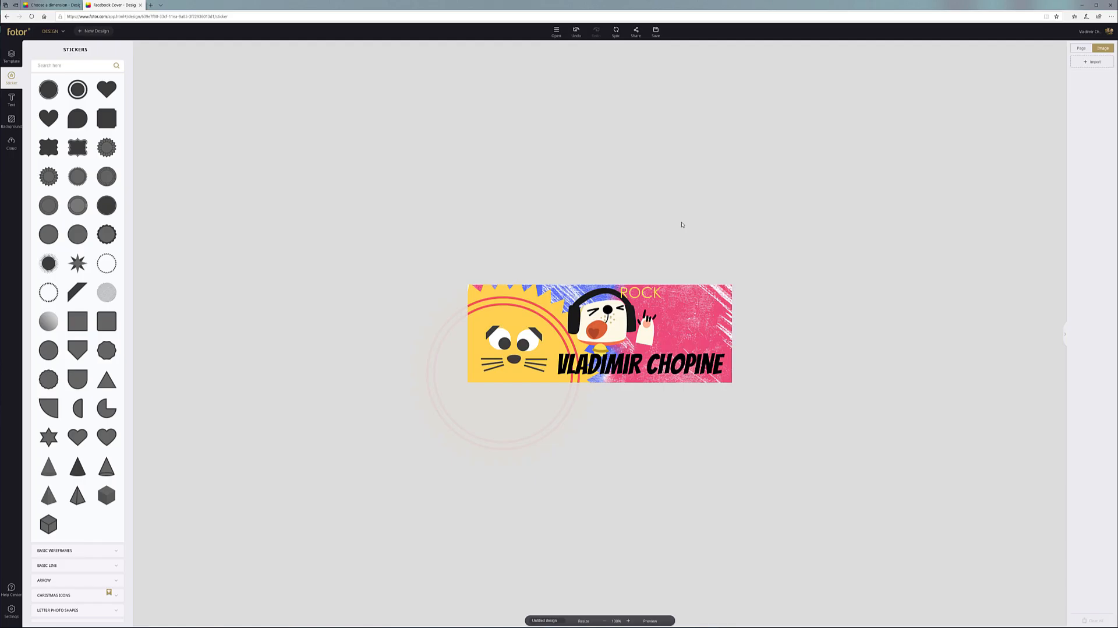